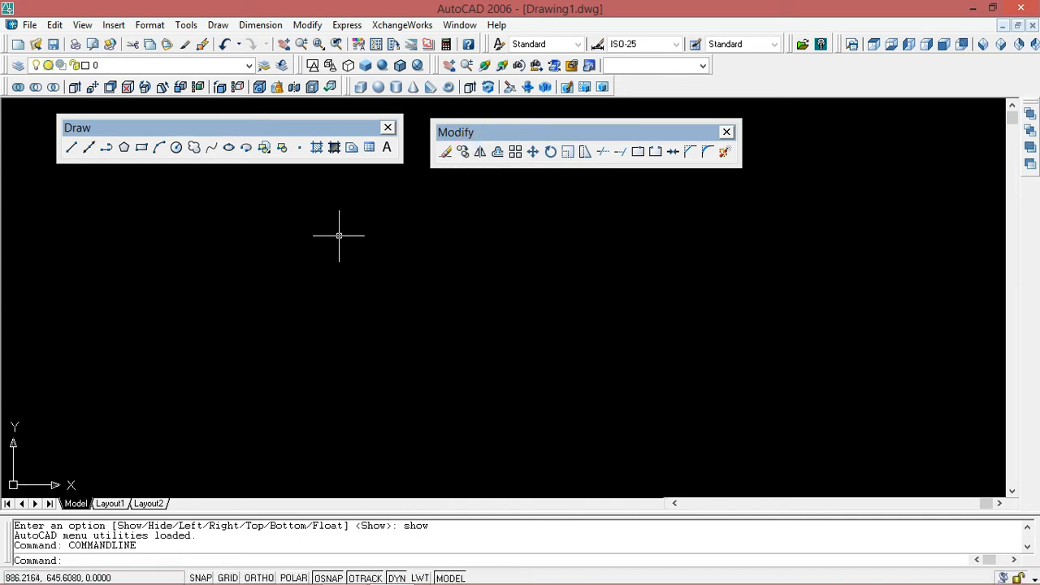
# Step: Draw a closed triangle from three connected lines, with one vertex pointing right
pyautogui.click(72, 148)
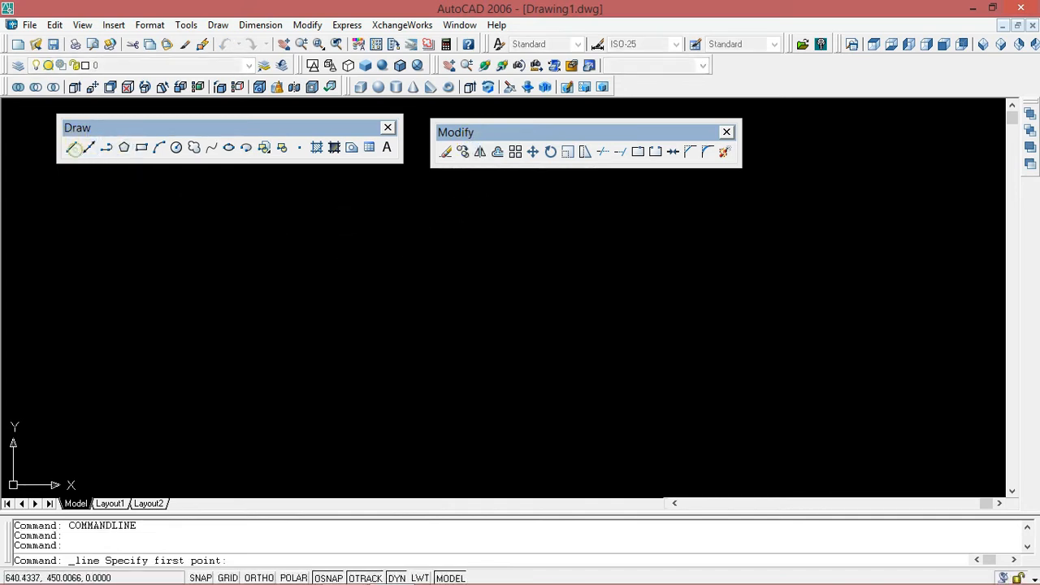
pyautogui.click(290, 258)
pyautogui.click(420, 308)
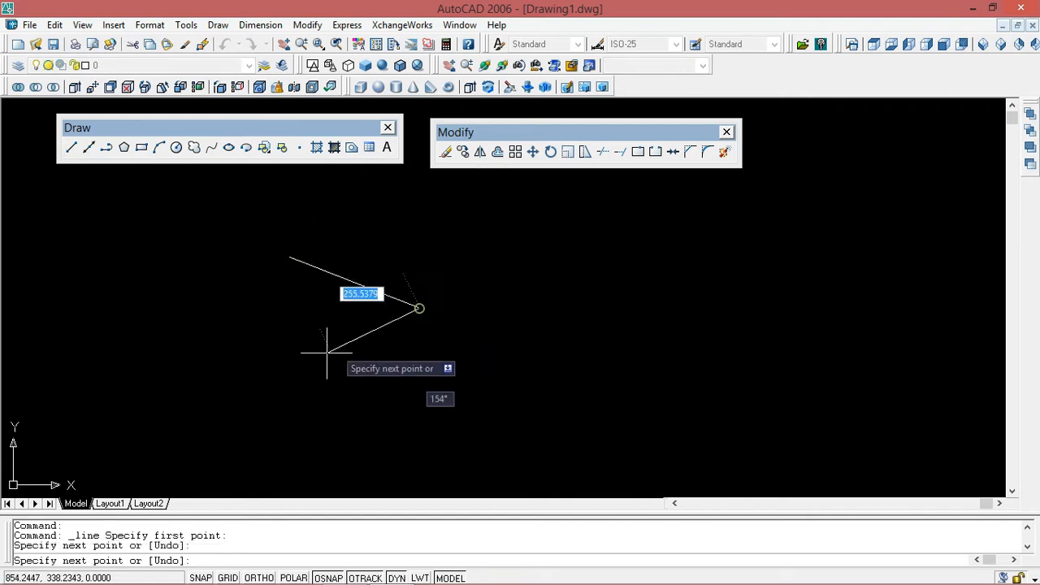
pyautogui.click(300, 361)
pyautogui.click(290, 259)
pyautogui.press('Return')
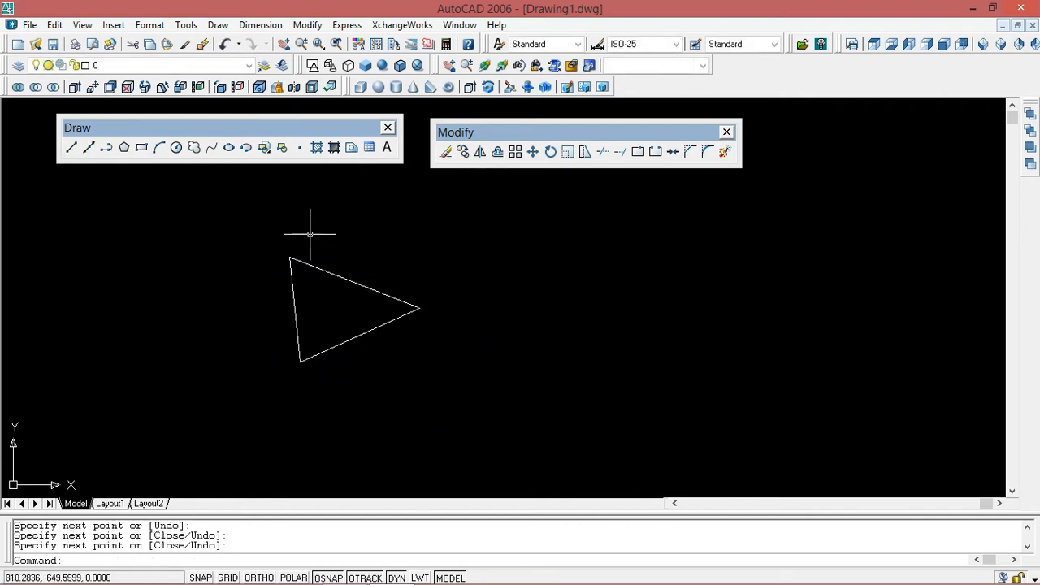
pyautogui.click(480, 152)
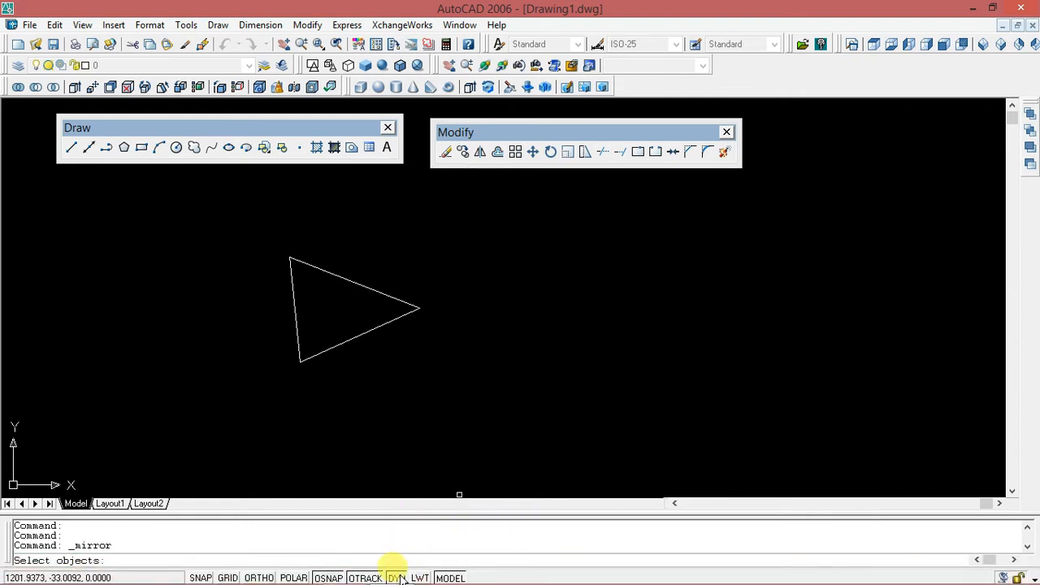
pyautogui.click(396, 577)
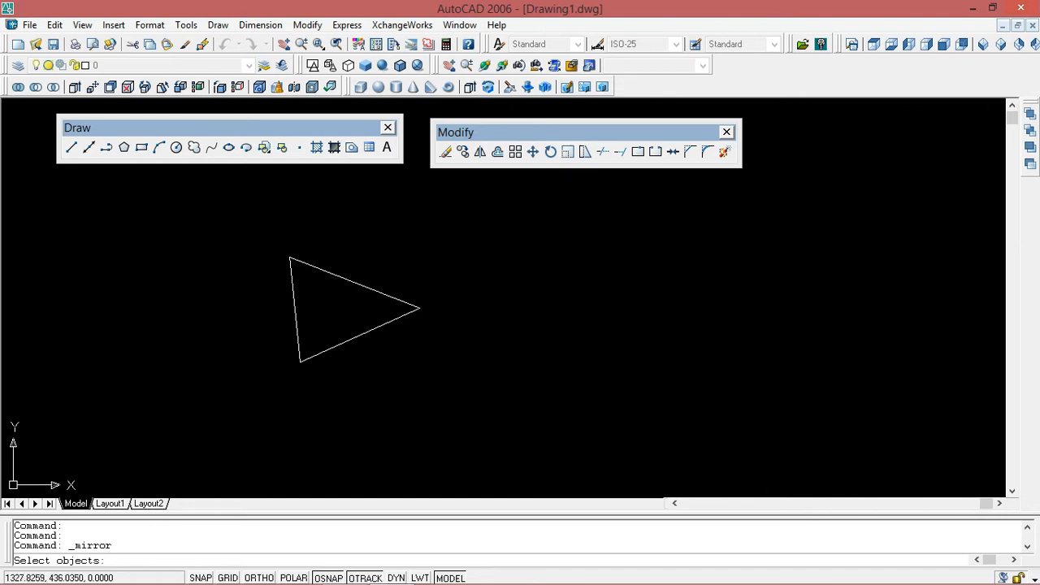
pyautogui.click(397, 578)
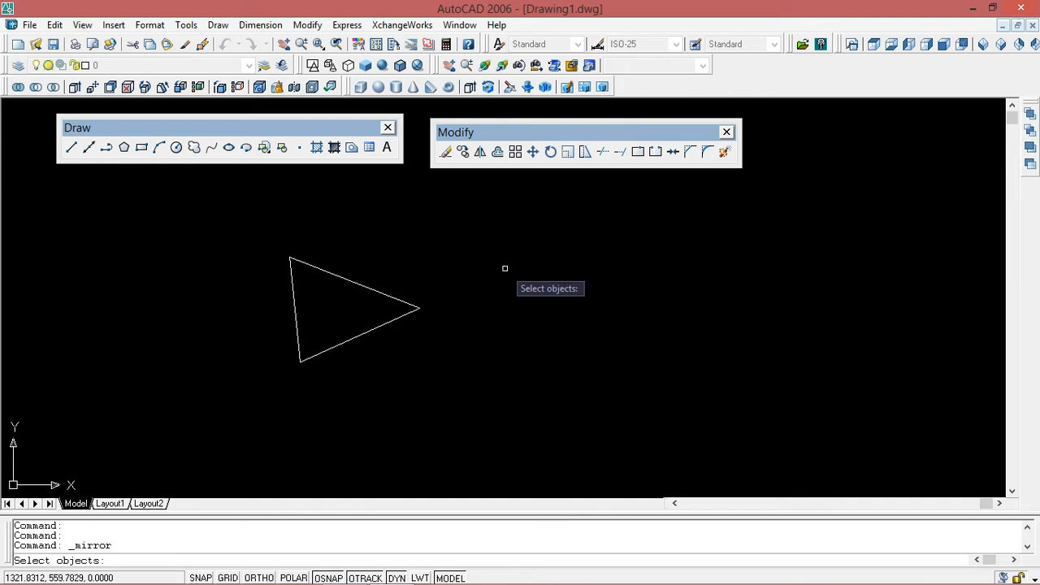
pyautogui.click(485, 220)
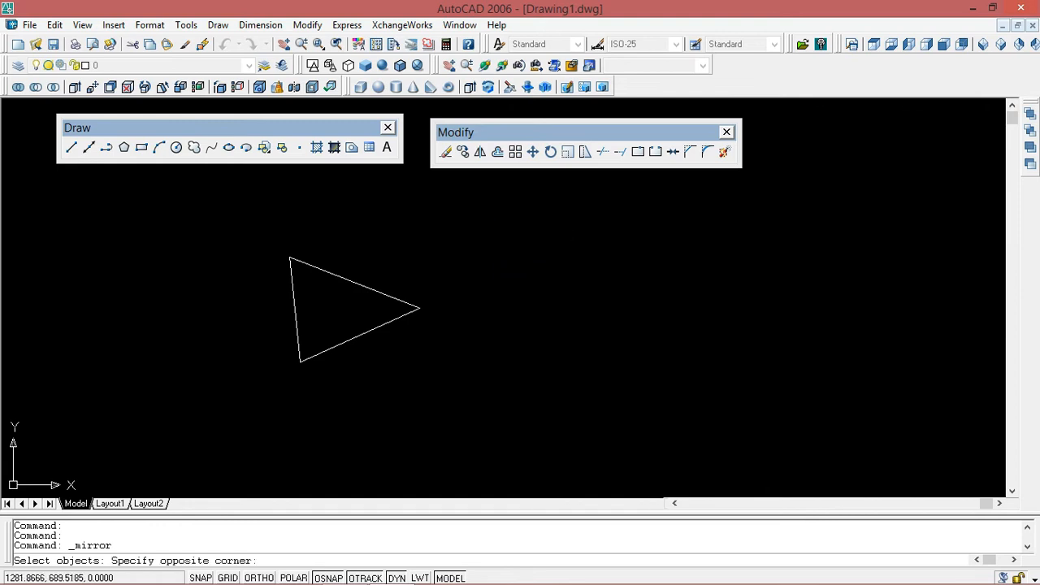
pyautogui.click(257, 396)
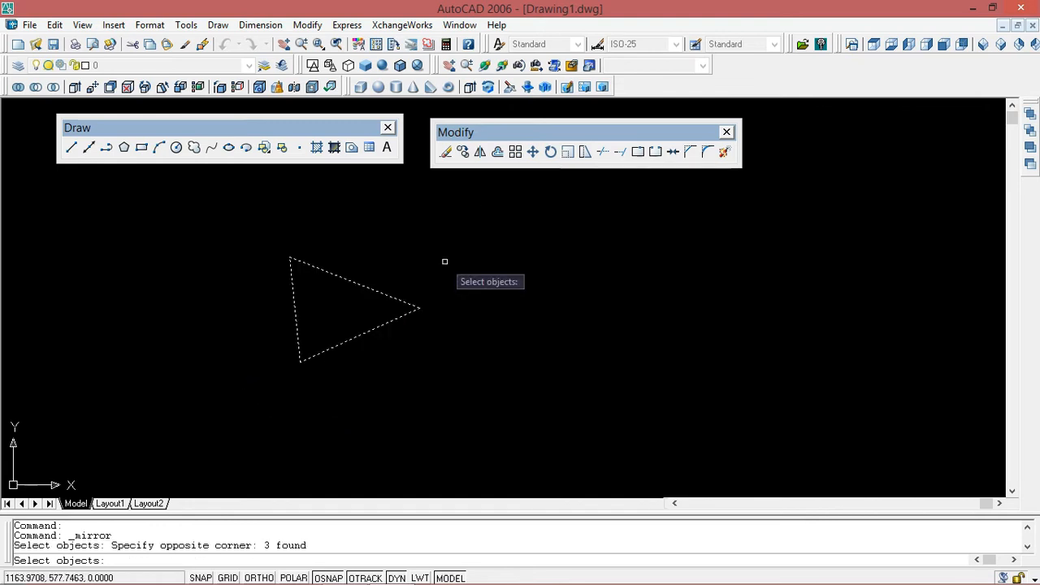
pyautogui.press('Return')
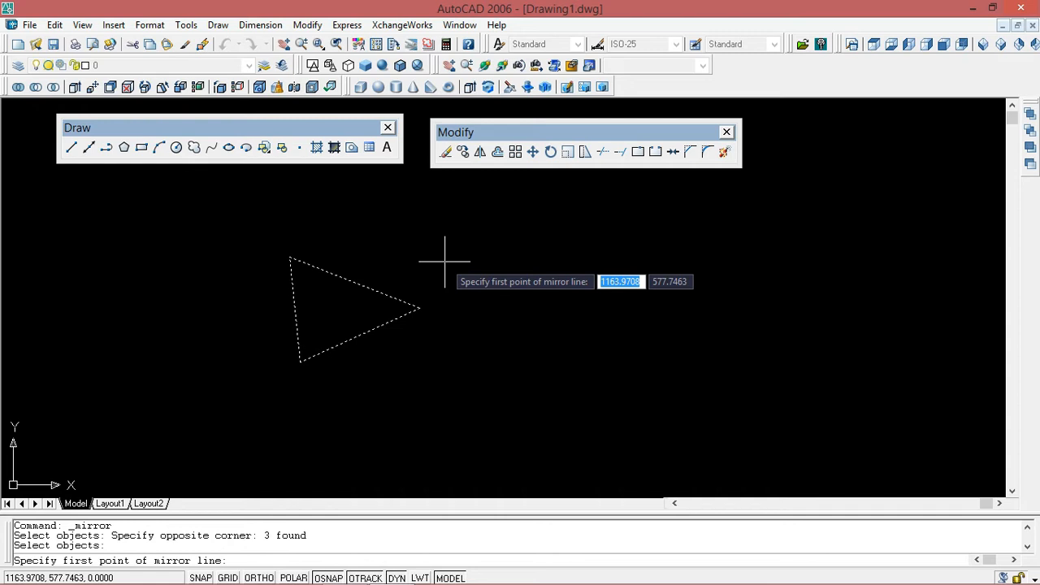
pyautogui.press('Escape')
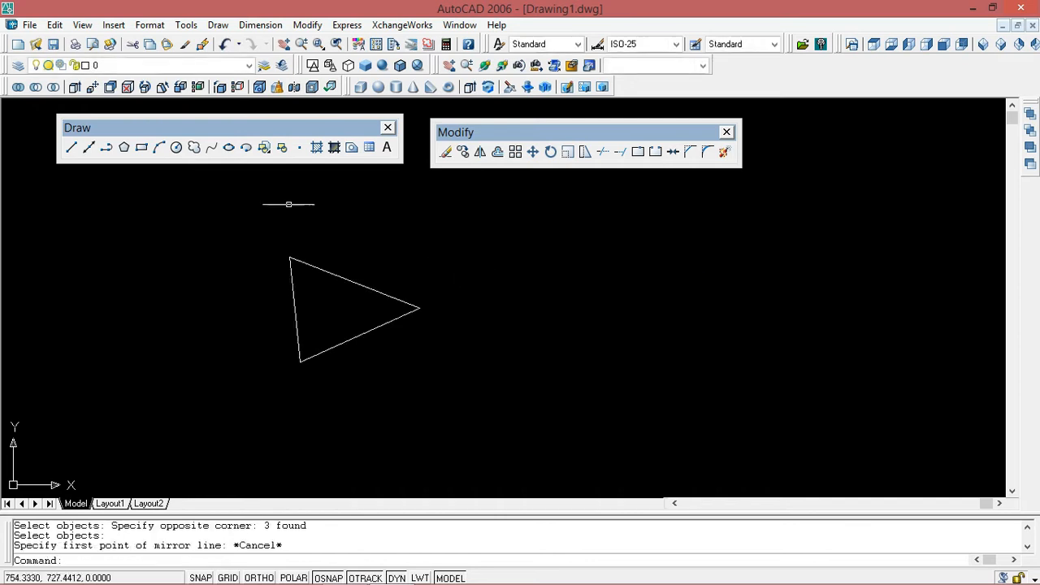
# Step: Draw a vertical line with Ortho on, a short distance beyond the triangle's right-hand vertex
pyautogui.click(71, 147)
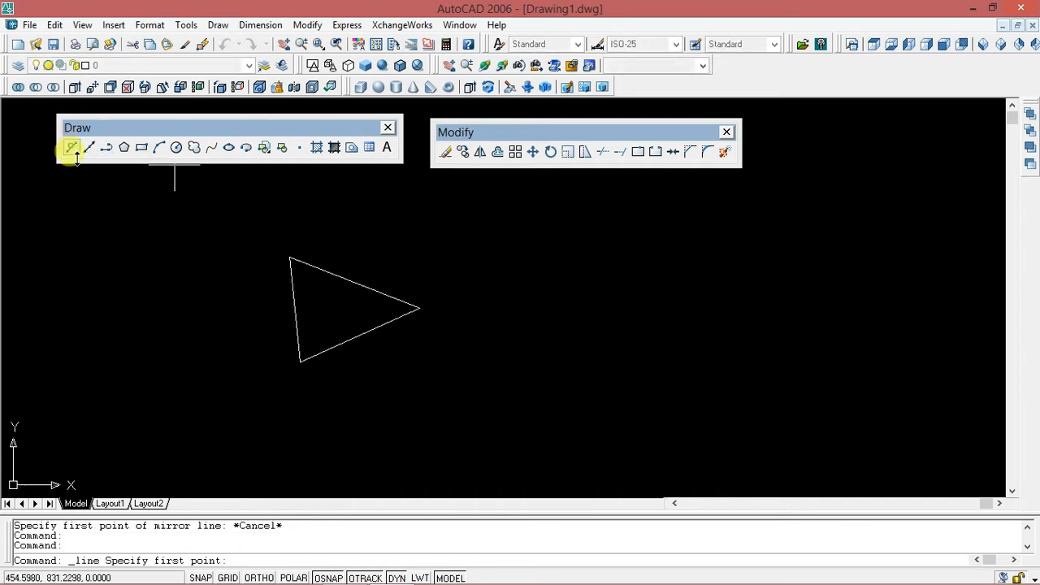
pyautogui.click(469, 215)
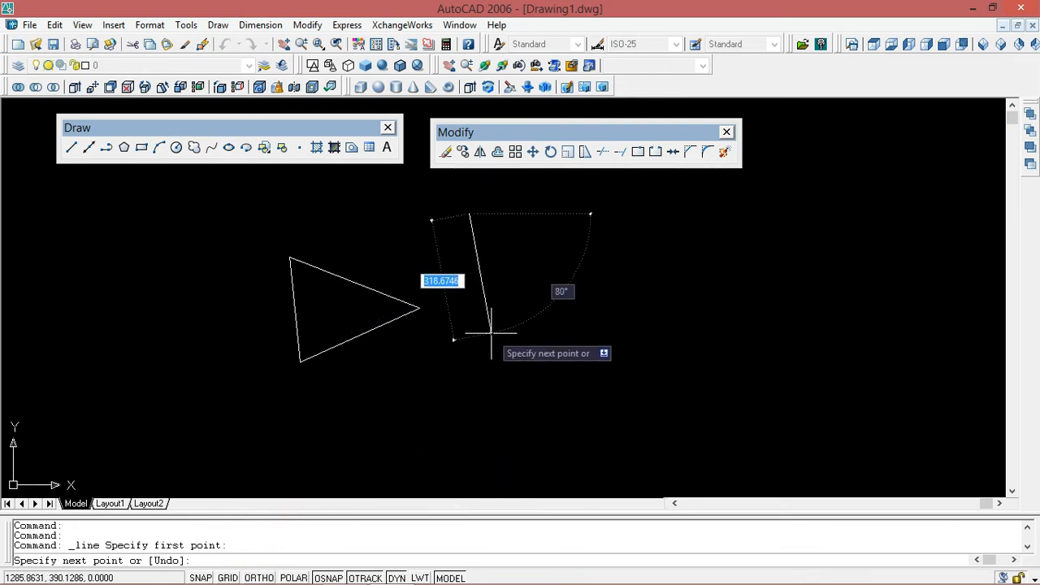
pyautogui.press('F8')
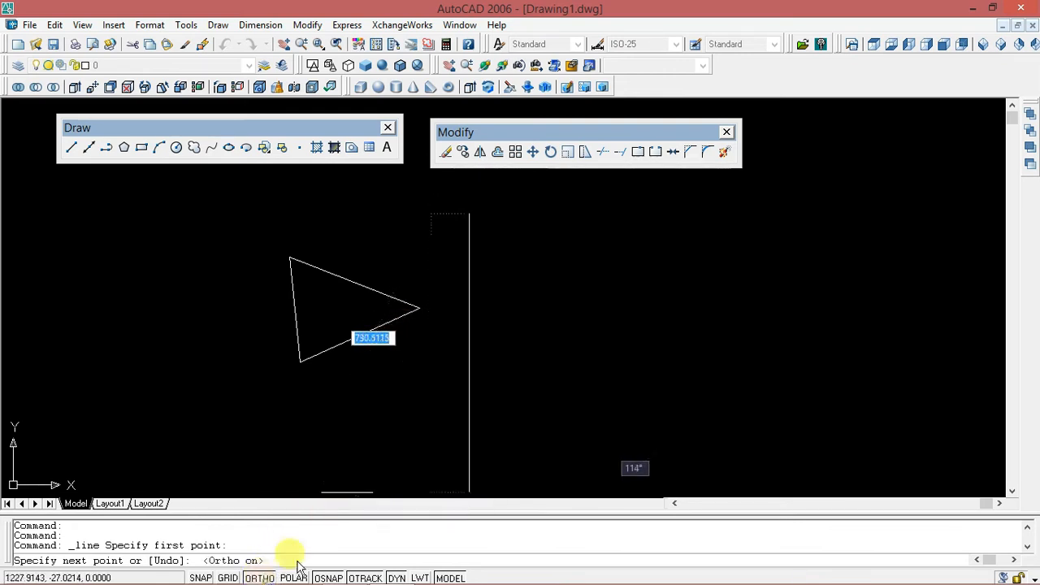
pyautogui.click(469, 410)
pyautogui.press('Escape')
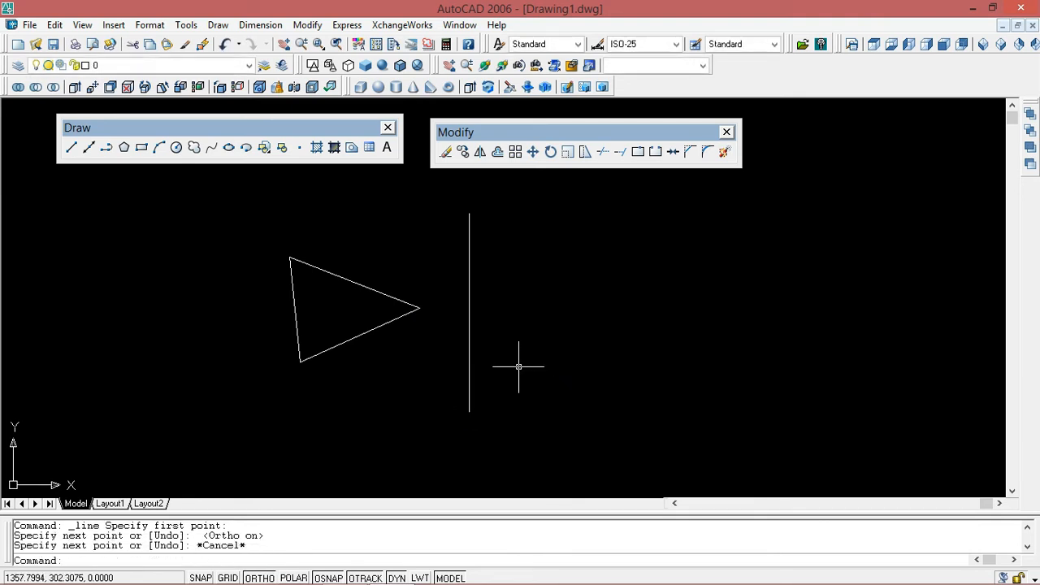
# Step: Mirror the triangle across the vertical line using both of its endpoints, keeping the source objects
pyautogui.click(480, 153)
pyautogui.click(441, 244)
pyautogui.click(242, 413)
pyautogui.press('Return')
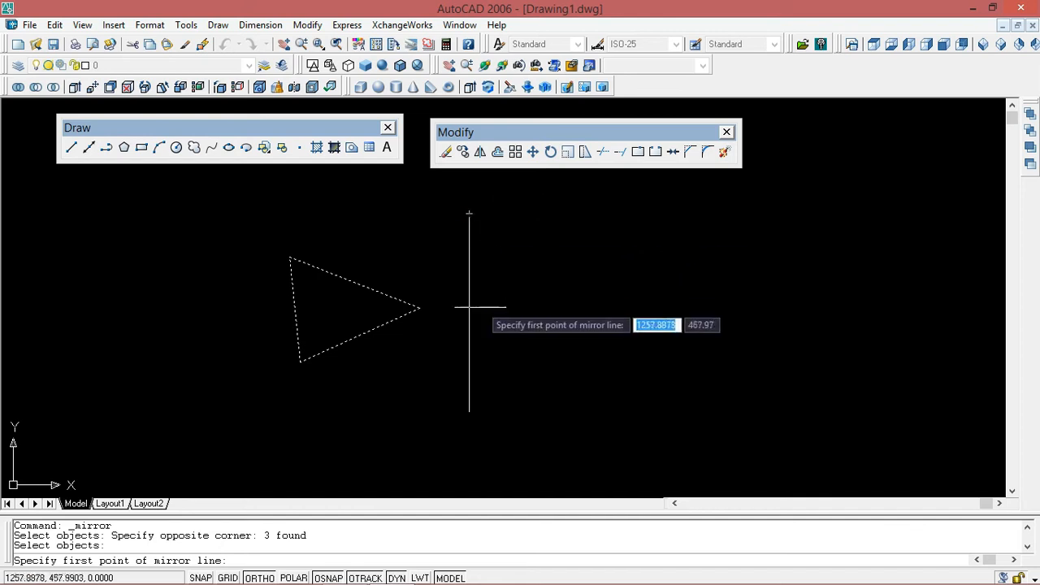
pyautogui.click(469, 213)
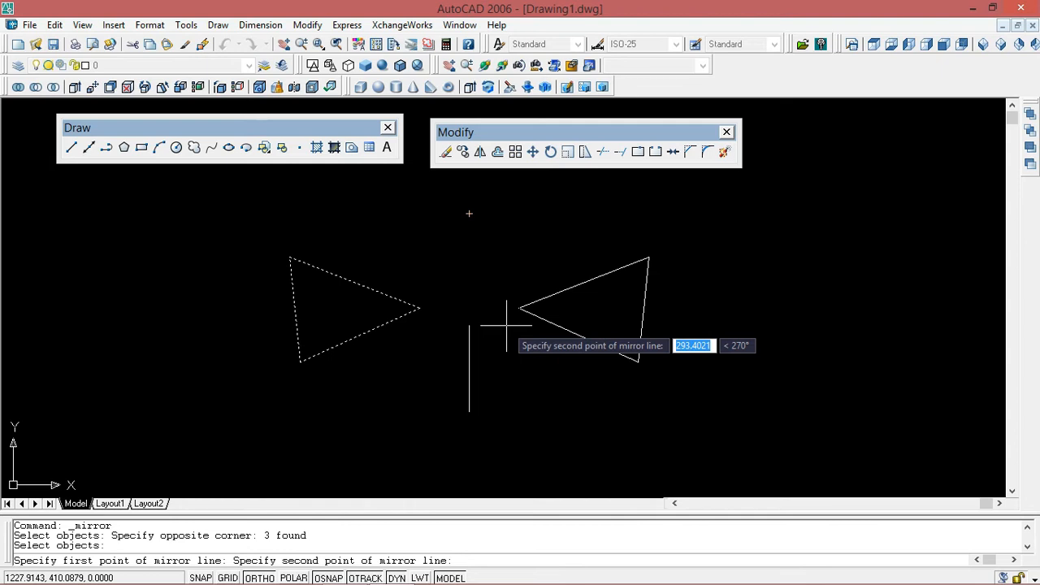
pyautogui.click(469, 409)
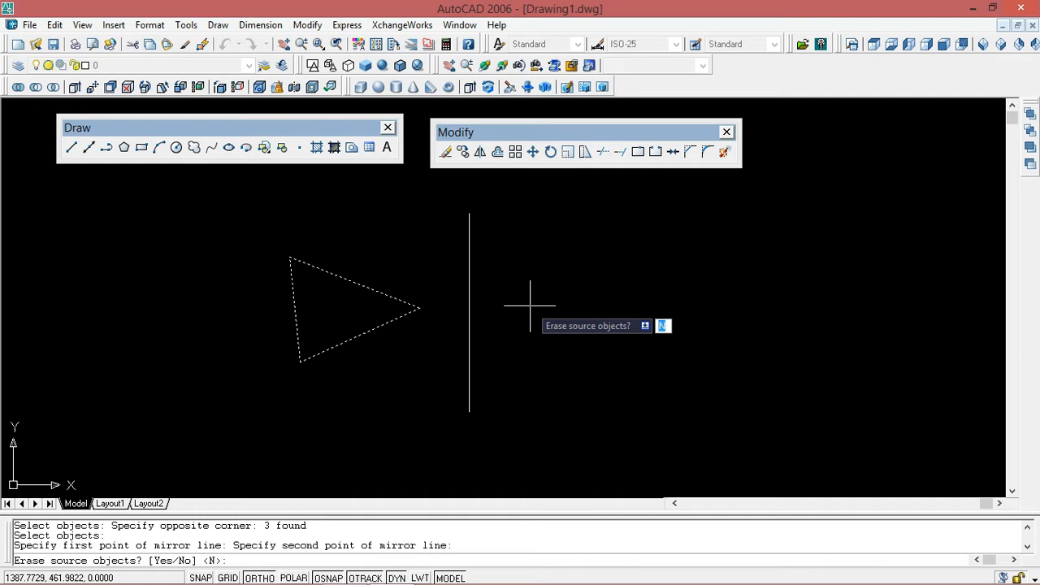
pyautogui.press('Return')
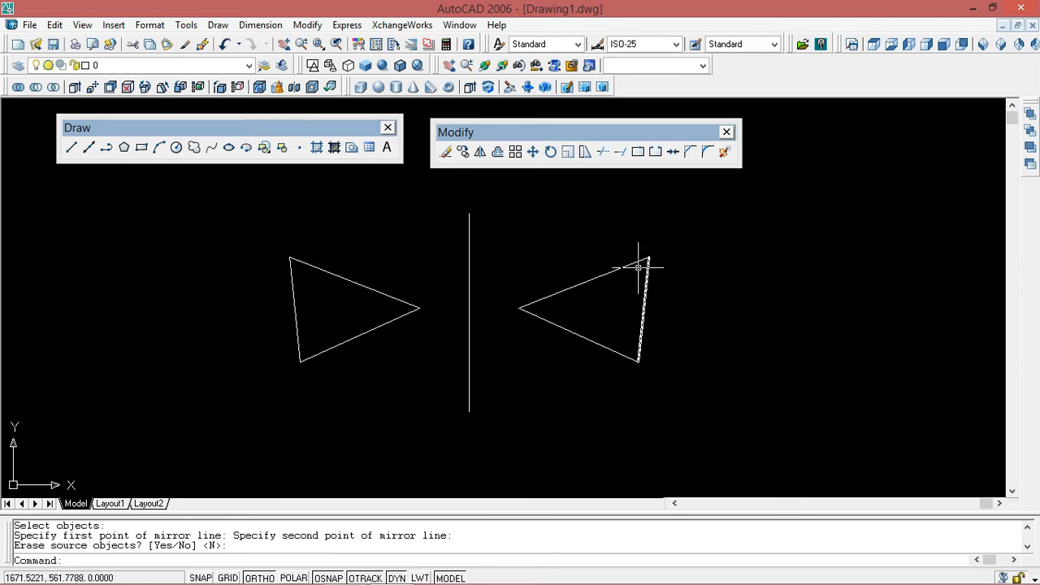
# Step: Erase both triangles and the vertical mirror line from the drawing
pyautogui.click(677, 234)
pyautogui.click(290, 394)
pyautogui.write('e')
pyautogui.press('Return')
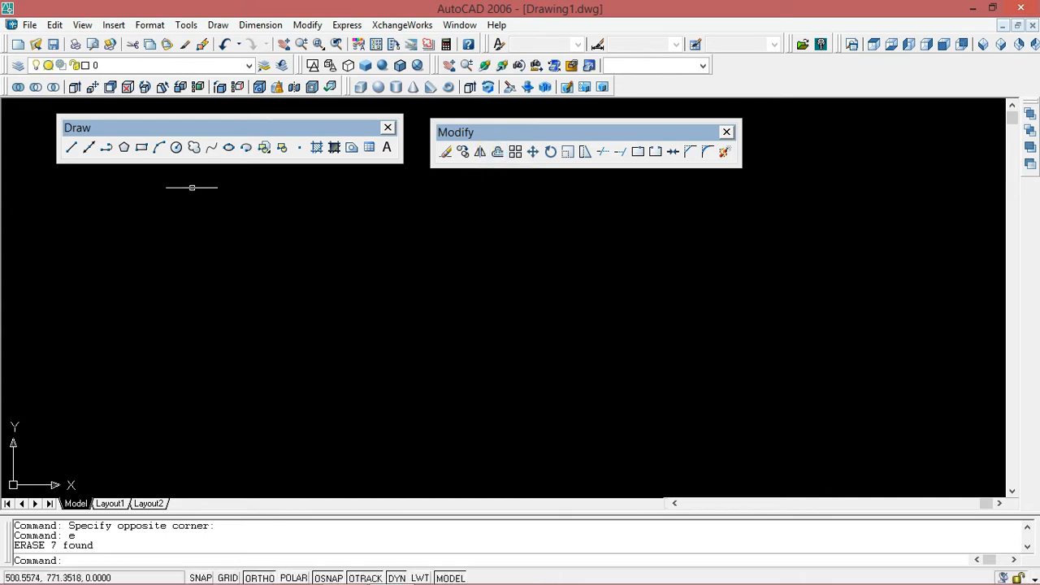
# Step: Draw a vertical line 200 units long downward from its start point and check its length
pyautogui.click(72, 149)
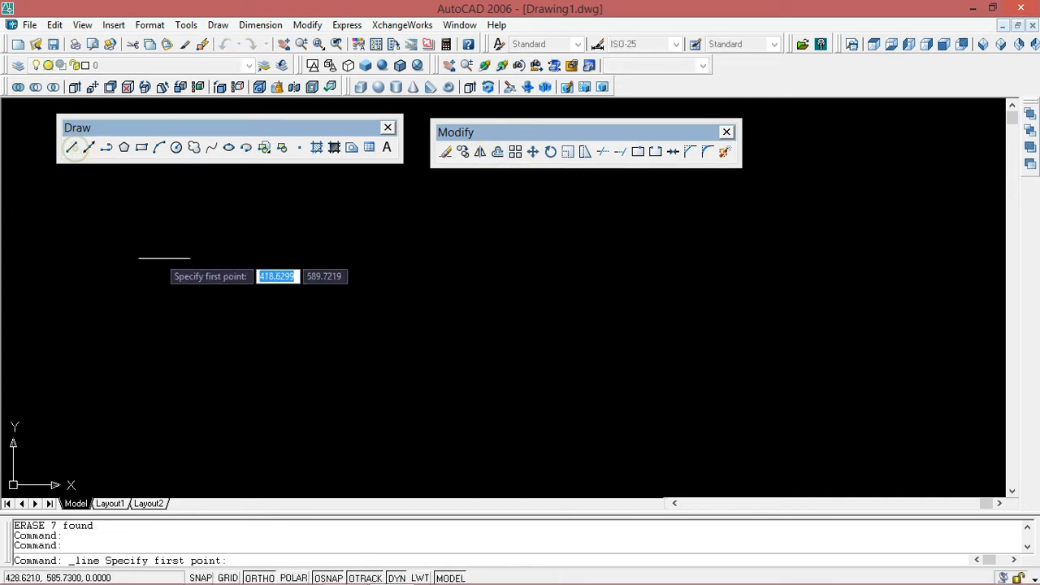
pyautogui.click(248, 258)
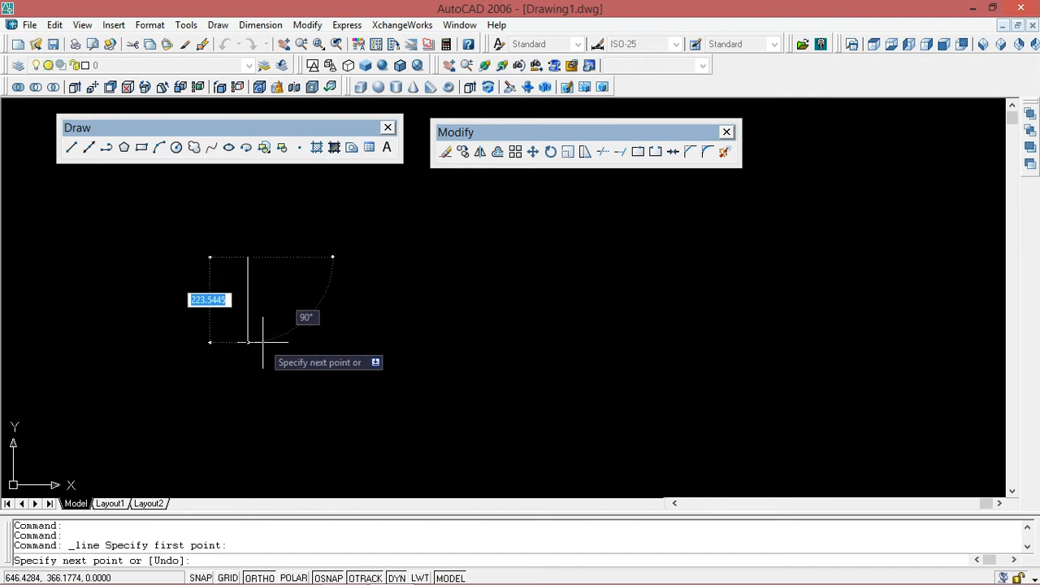
pyautogui.write('20')
pyautogui.press('Return')
pyautogui.press('Return')
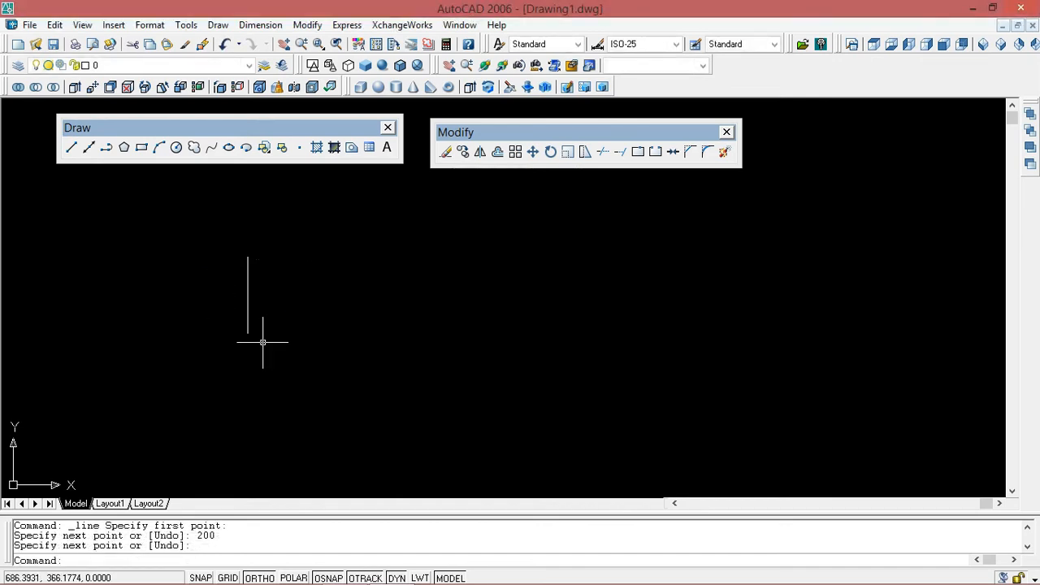
pyautogui.scroll(1, 268, 302)
pyautogui.click(260, 274)
pyautogui.click(199, 305)
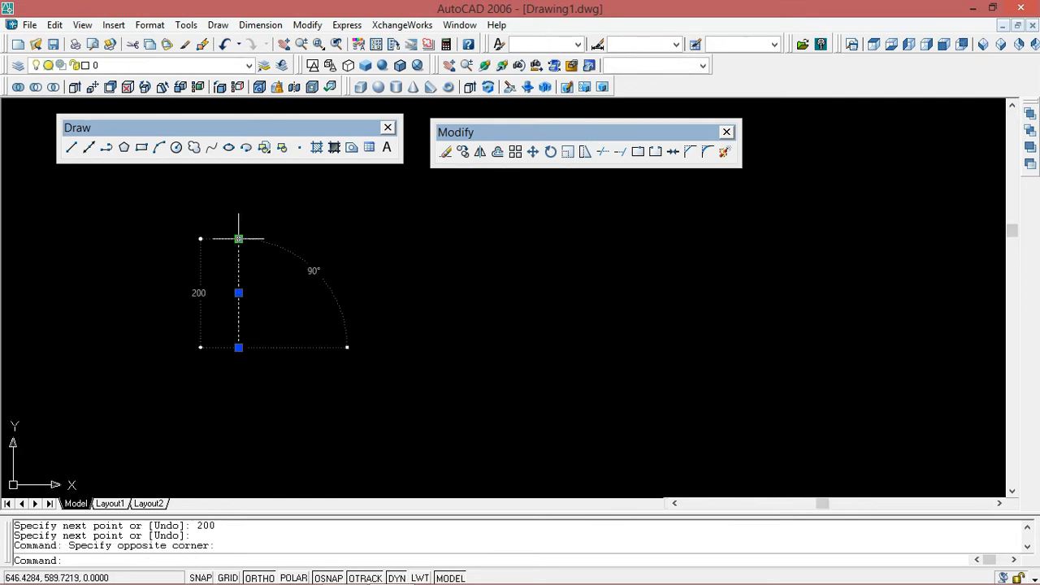
pyautogui.press('Escape')
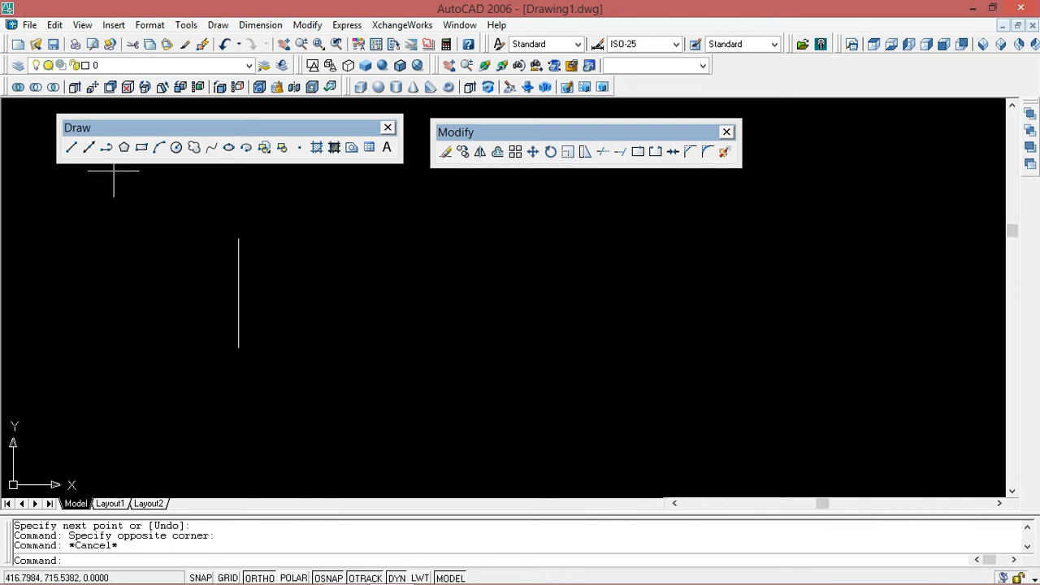
# Step: Try a stepped run of horizontal and vertical lines from the vertical line's upper end, and undo it
pyautogui.click(71, 148)
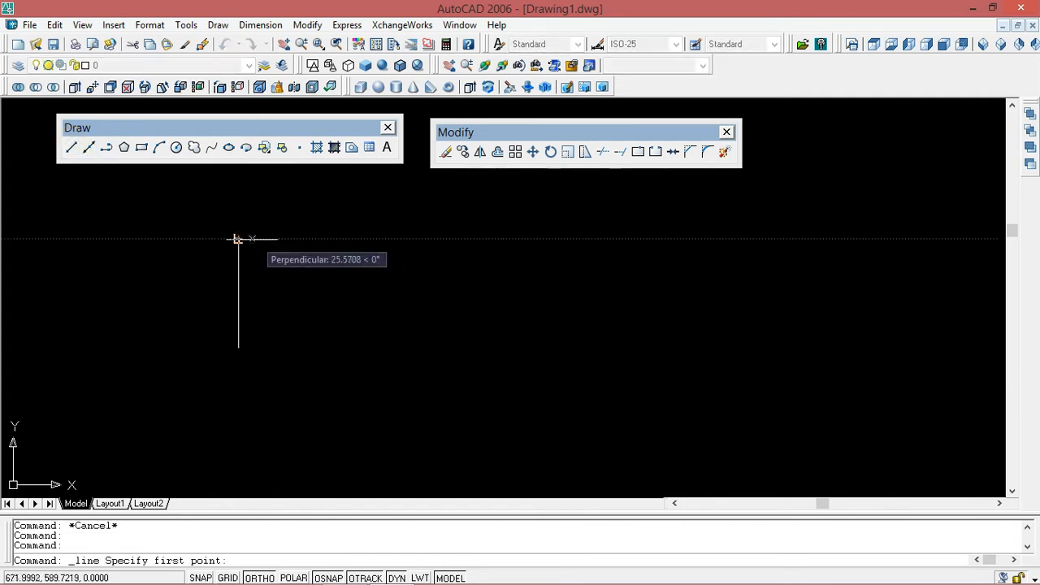
pyautogui.click(238, 239)
pyautogui.click(302, 239)
pyautogui.click(302, 347)
pyautogui.click(375, 347)
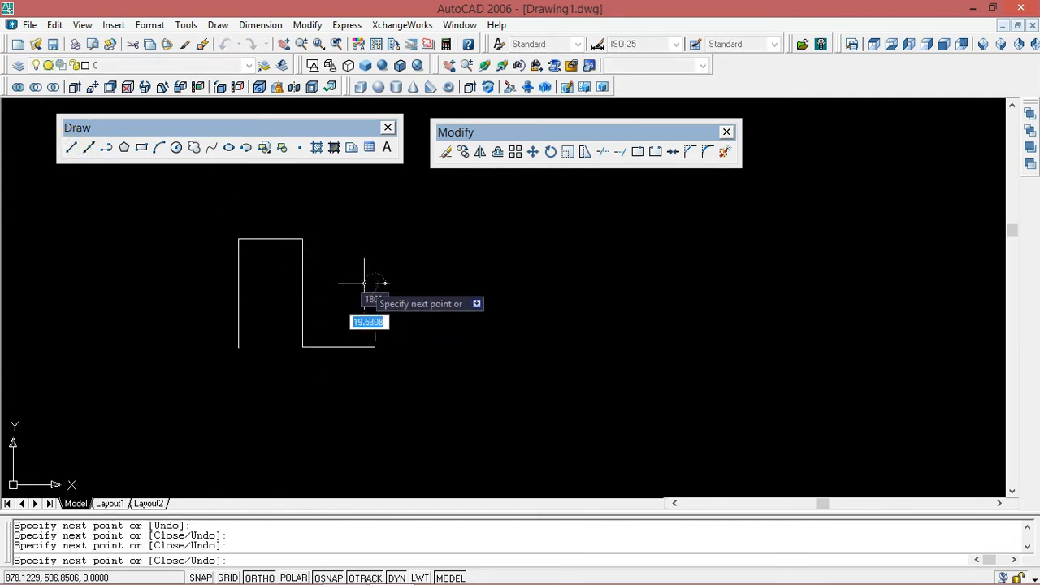
pyautogui.press('Escape')
pyautogui.press('Escape')
pyautogui.hotkey('ctrl', 'z')
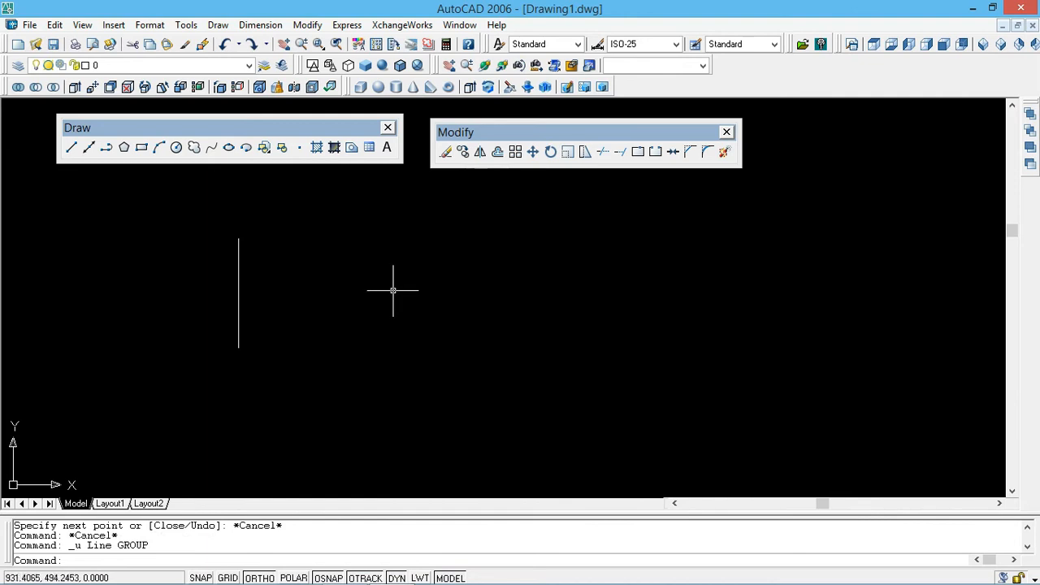
# Step: Offset the vertical line by 50 units once to its right and once to its left
pyautogui.click(498, 151)
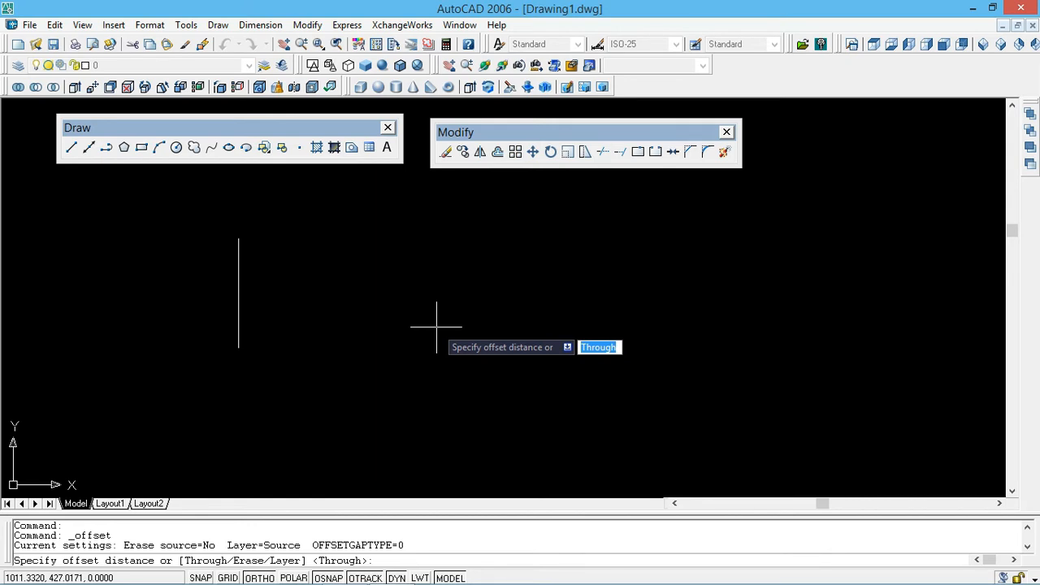
pyautogui.write('50')
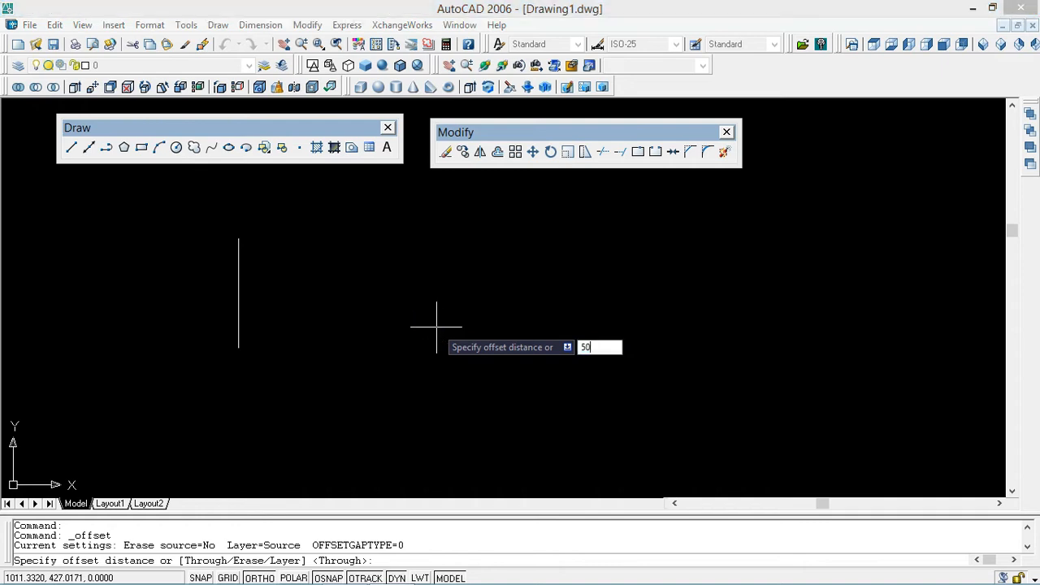
pyautogui.press('Return')
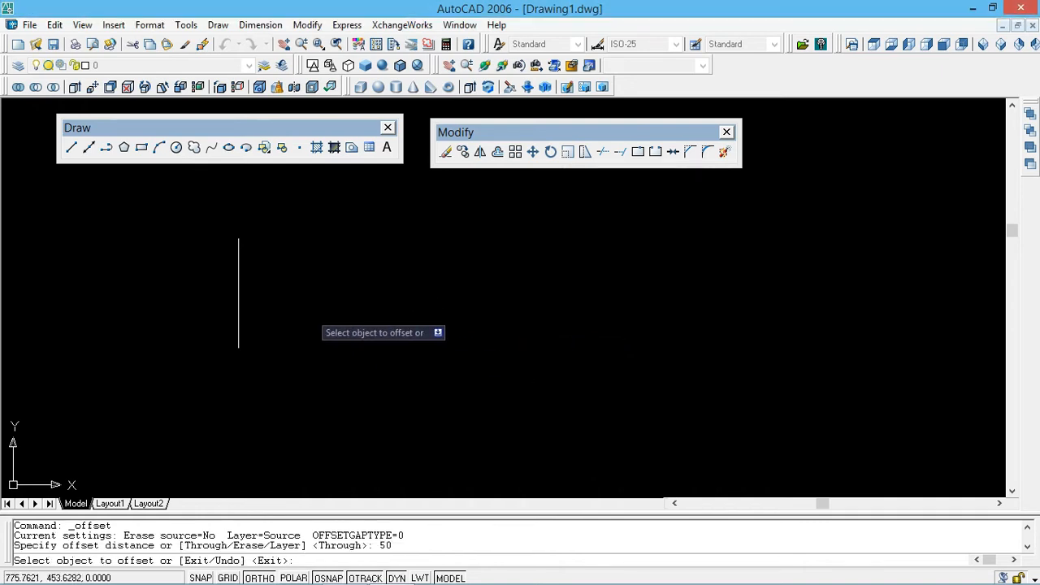
pyautogui.click(238, 293)
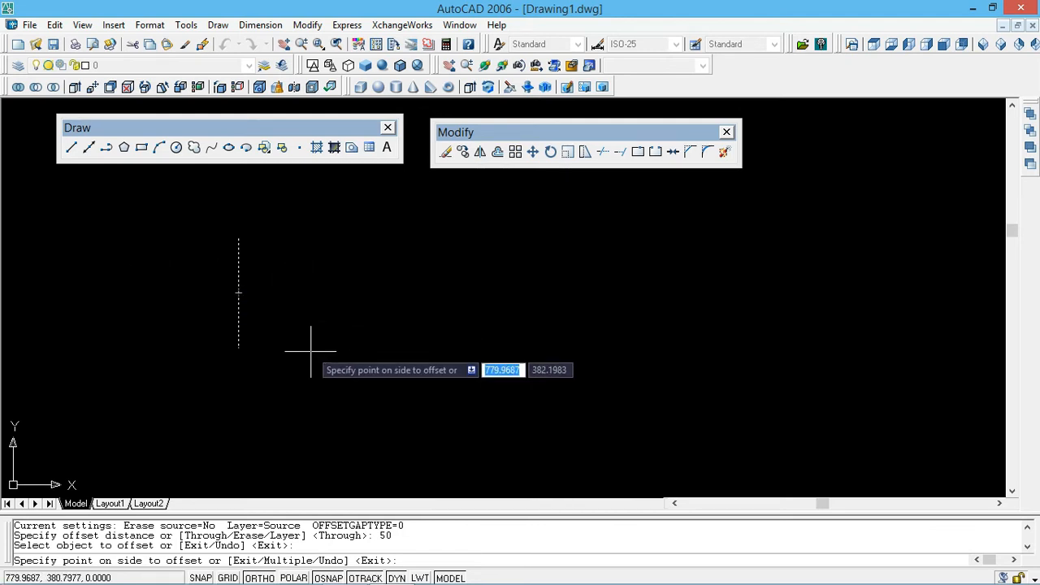
pyautogui.click(302, 290)
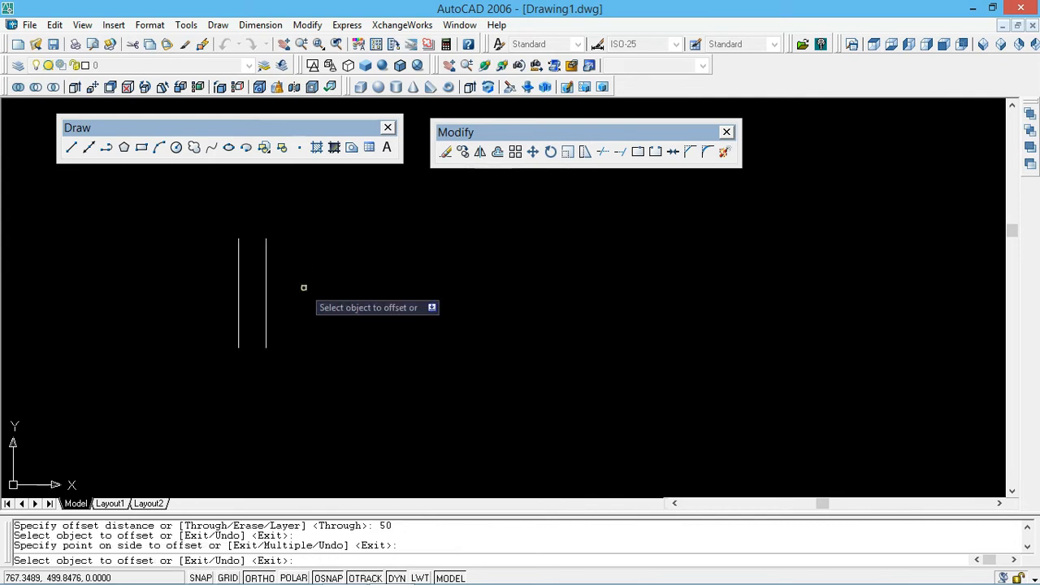
pyautogui.click(238, 302)
pyautogui.click(190, 353)
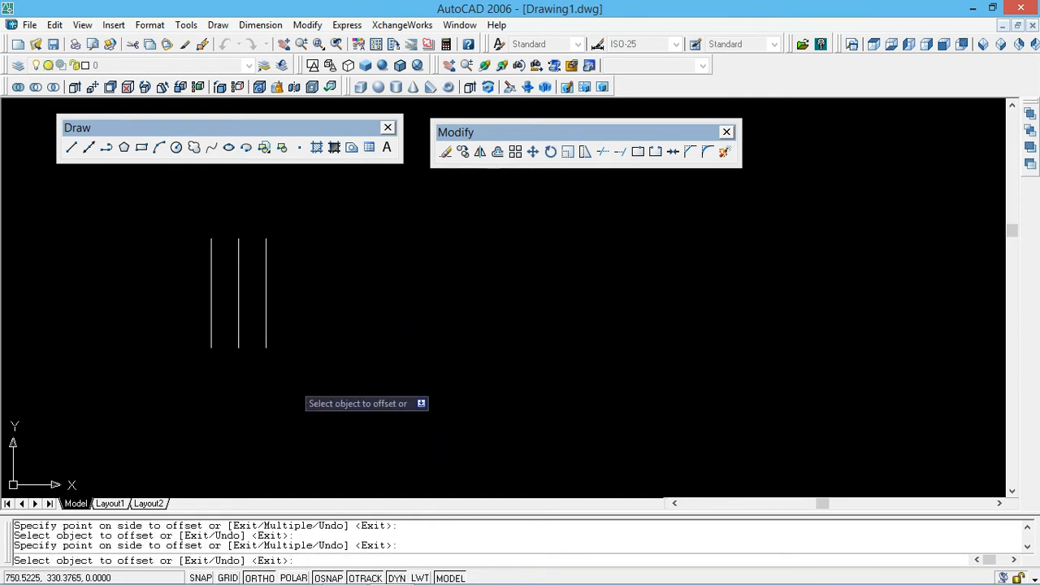
# Step: Offset the rightmost line three more times to the right at the same 50-unit spacing
pyautogui.click(266, 292)
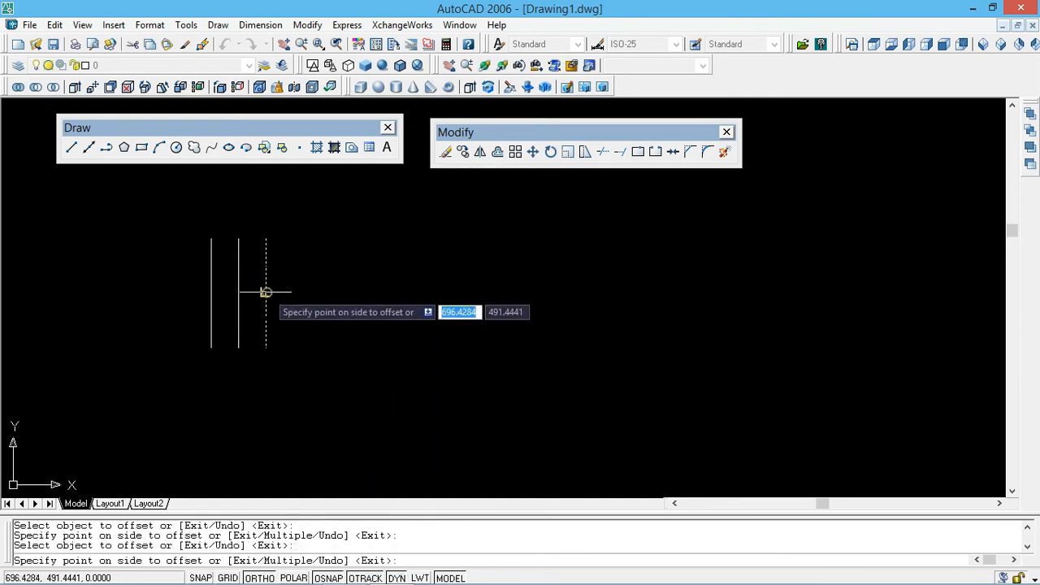
pyautogui.click(311, 290)
pyautogui.click(294, 291)
pyautogui.click(320, 290)
pyautogui.click(318, 292)
pyautogui.click(348, 291)
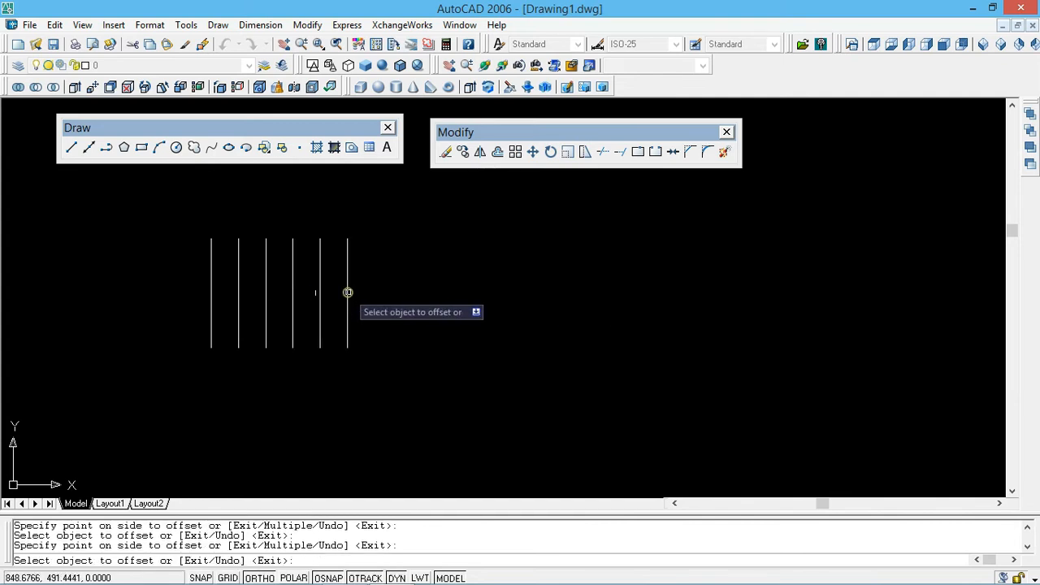
# Step: Offset the rightmost vertical line two more times to the right at the same 50-unit spacing
pyautogui.click(347, 291)
pyautogui.click(378, 291)
pyautogui.click(373, 293)
pyautogui.click(412, 291)
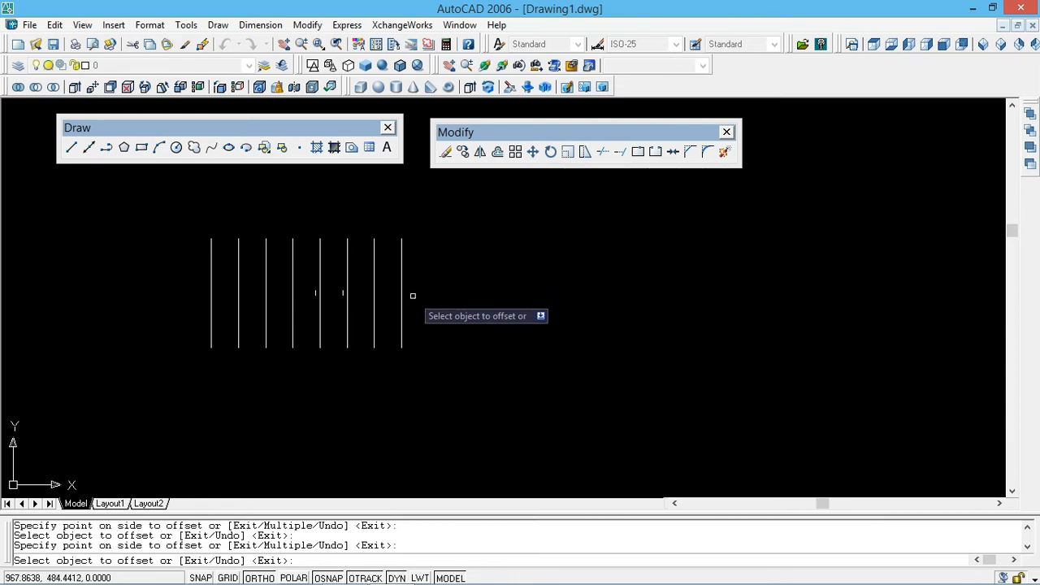
pyautogui.press('Escape')
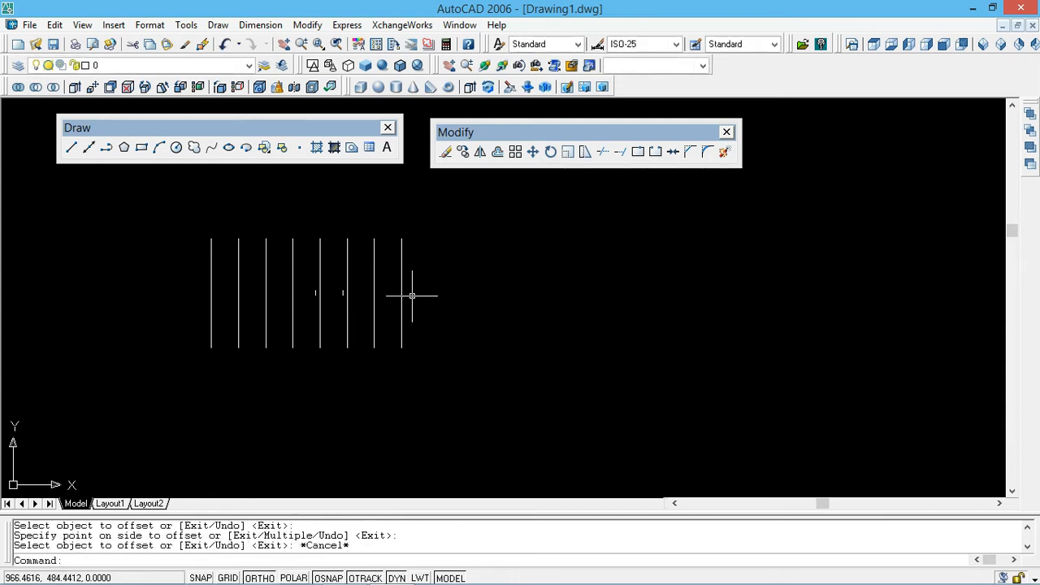
# Step: Draw a circle with a radius of 50 in the empty area to the right of the parallel lines
pyautogui.moveTo(375, 307)
pyautogui.mouseDown(button='middle')
pyautogui.moveTo(387, 307)
pyautogui.moveTo(365, 301)
pyautogui.mouseUp(button='middle')
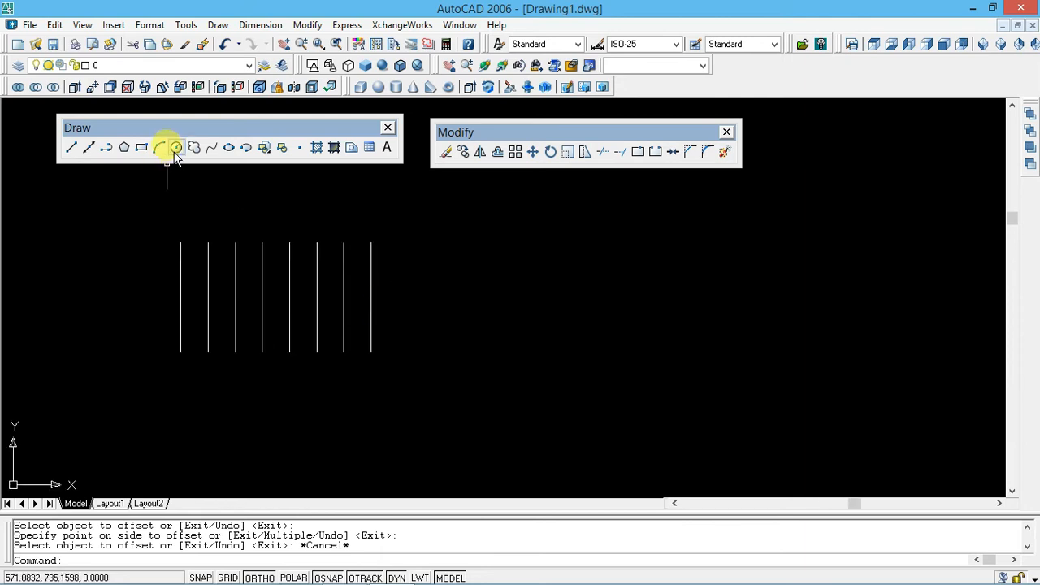
pyautogui.click(176, 147)
pyautogui.moveTo(476, 294); pyautogui.dragTo(422, 297, button='middle')
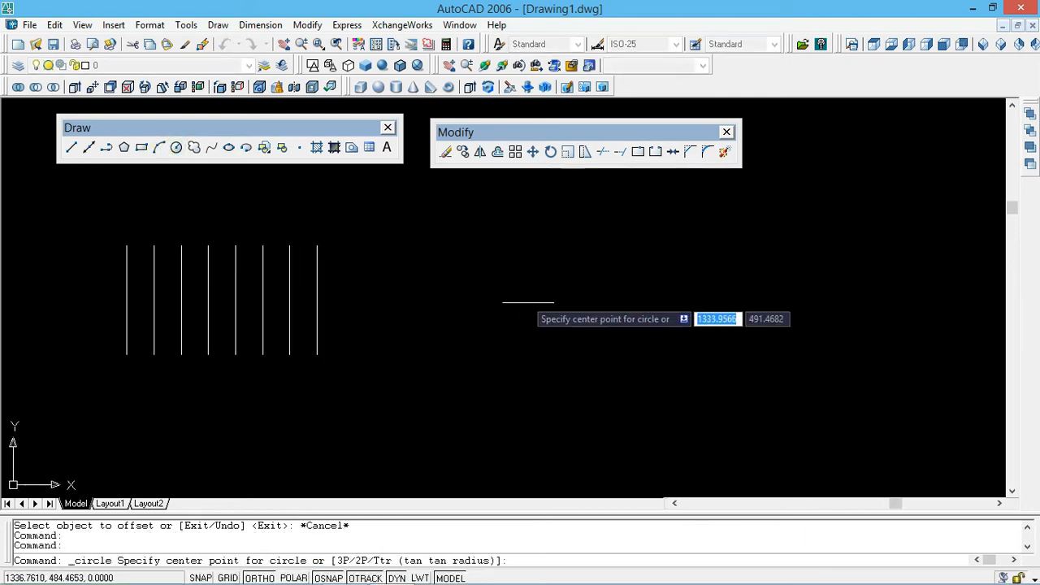
pyautogui.click(579, 310)
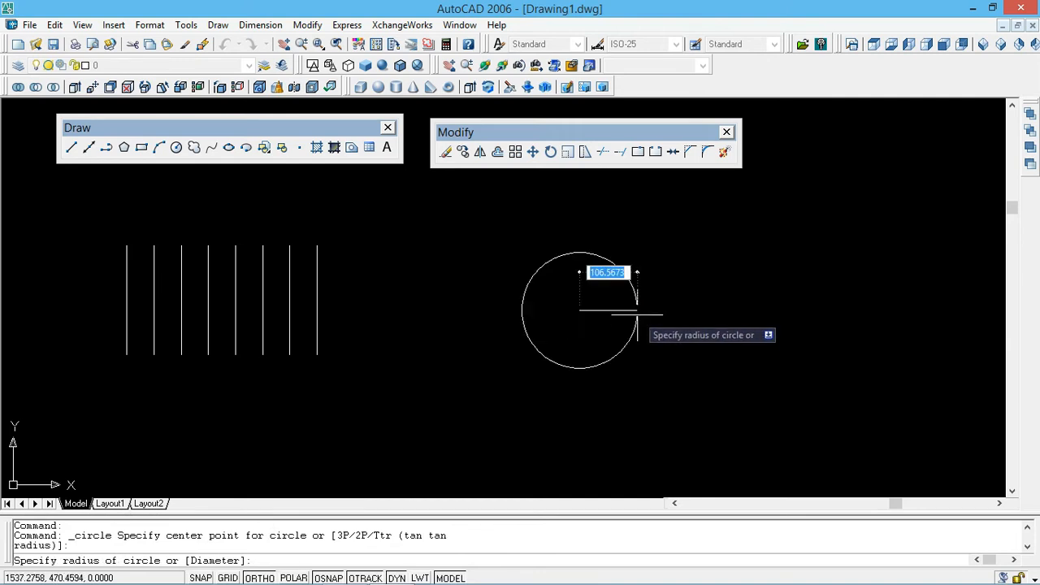
pyautogui.write('50')
pyautogui.press('Return')
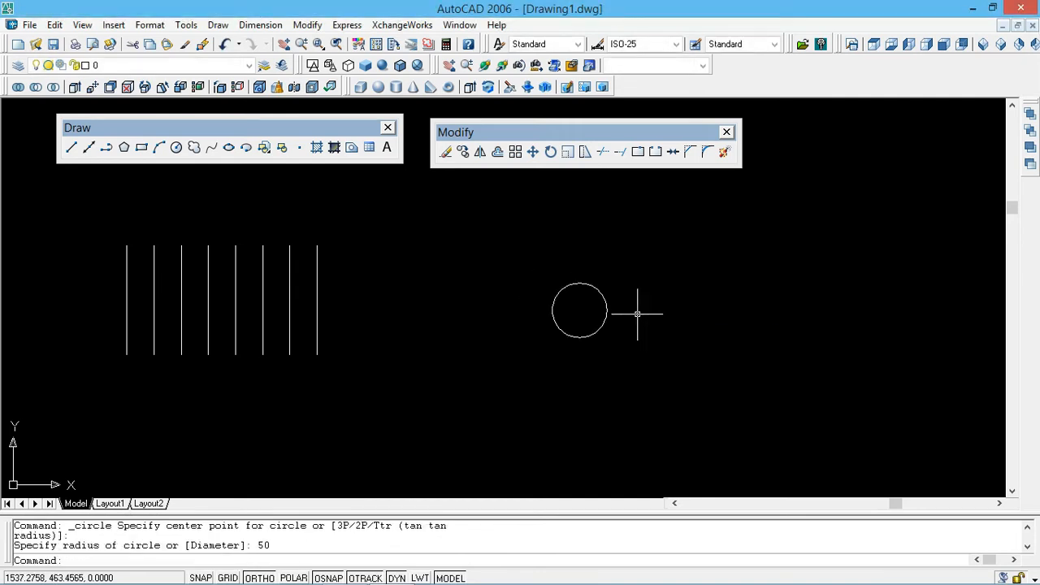
# Step: Offset the circle outward by 30 units, and offset the resulting circle outward once more by the same distance
pyautogui.scroll(2, 572, 299)
pyautogui.moveTo(595, 300)
pyautogui.mouseDown(button='middle')
pyautogui.moveTo(555, 300)
pyautogui.moveTo(579, 310)
pyautogui.mouseUp(button='middle')
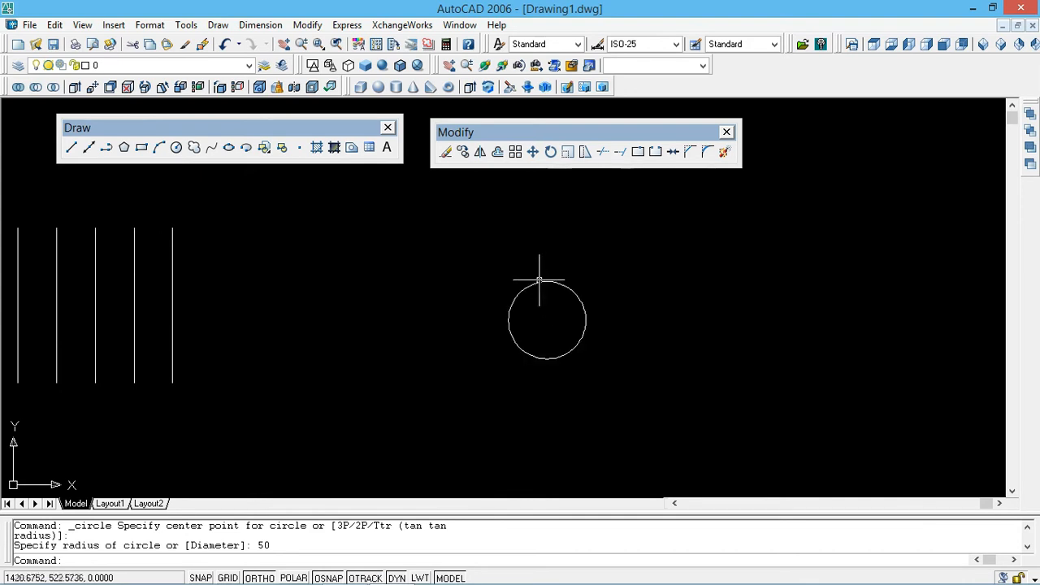
pyautogui.click(499, 152)
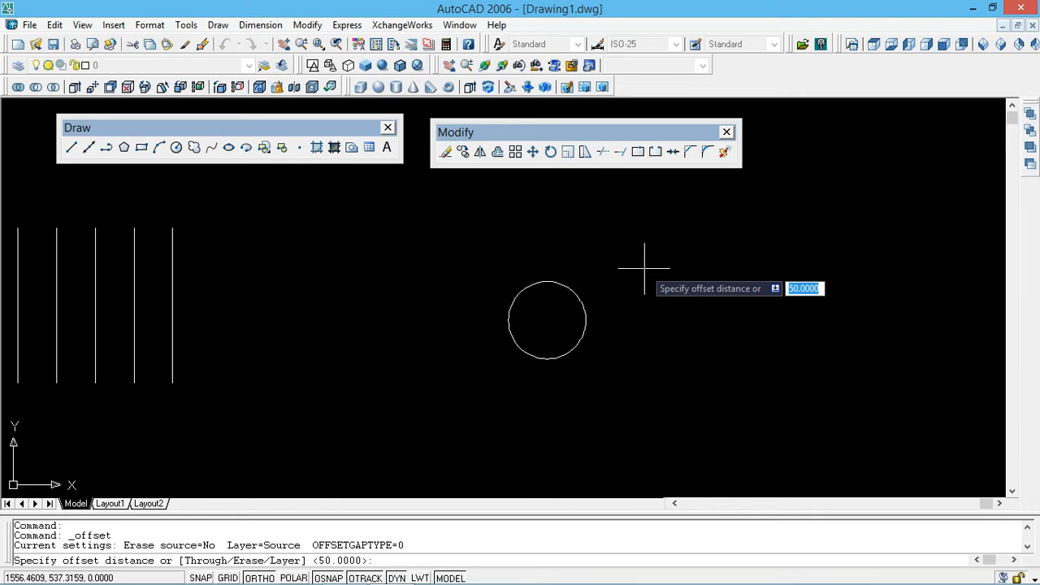
pyautogui.write('30')
pyautogui.press('Return')
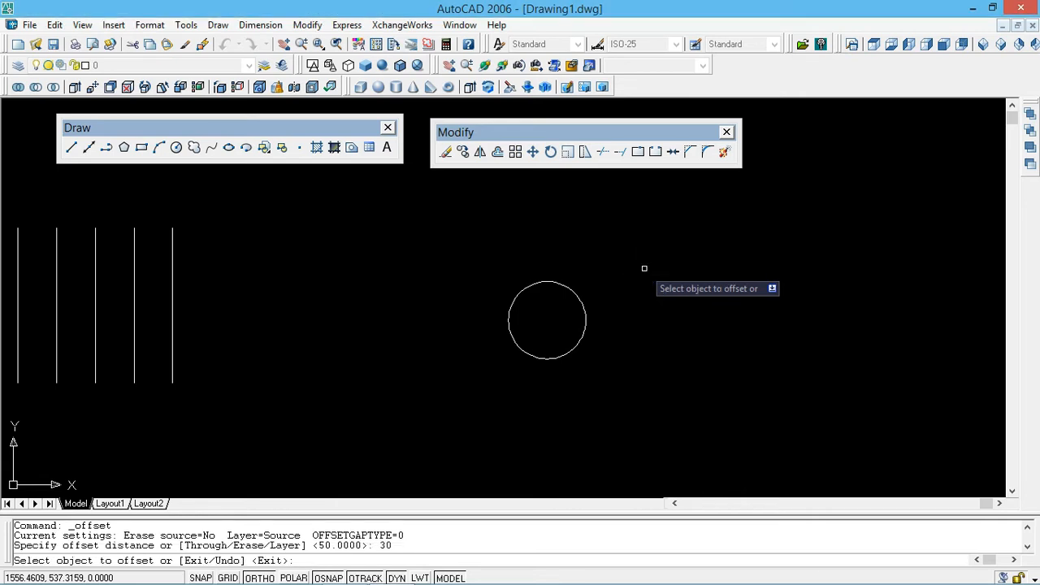
pyautogui.click(569, 288)
pyautogui.click(610, 266)
pyautogui.click(590, 276)
pyautogui.click(630, 269)
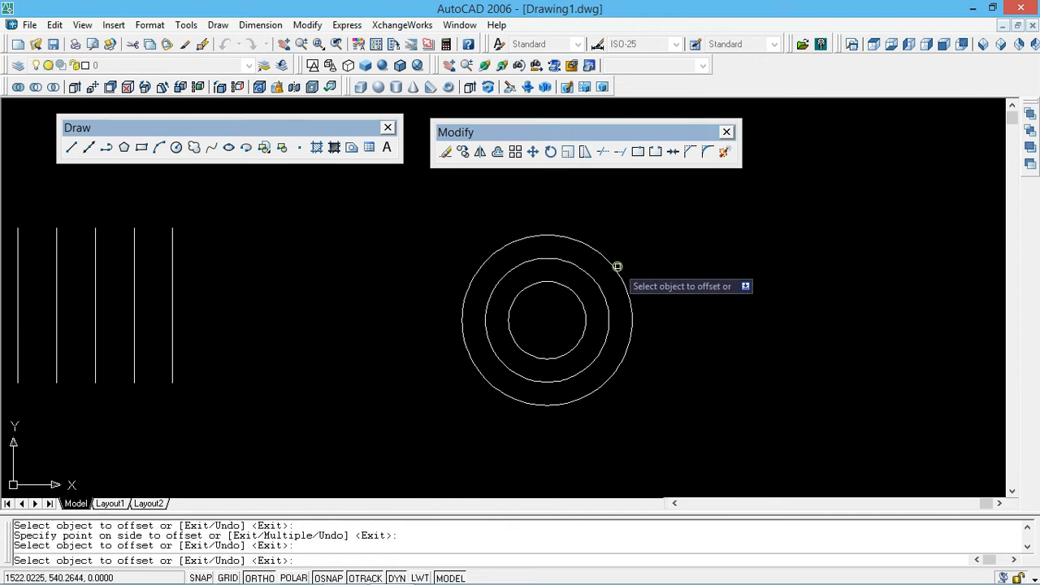
# Step: Offset the outermost circle six more times outward, keeping the 30-unit spacing between the concentric circles
pyautogui.click(619, 263)
pyautogui.click(644, 258)
pyautogui.click(654, 253)
pyautogui.click(661, 253)
pyautogui.click(661, 253)
pyautogui.click(674, 239)
pyautogui.click(736, 232)
pyautogui.click(706, 240)
pyautogui.click(735, 236)
pyautogui.click(727, 230)
pyautogui.click(773, 229)
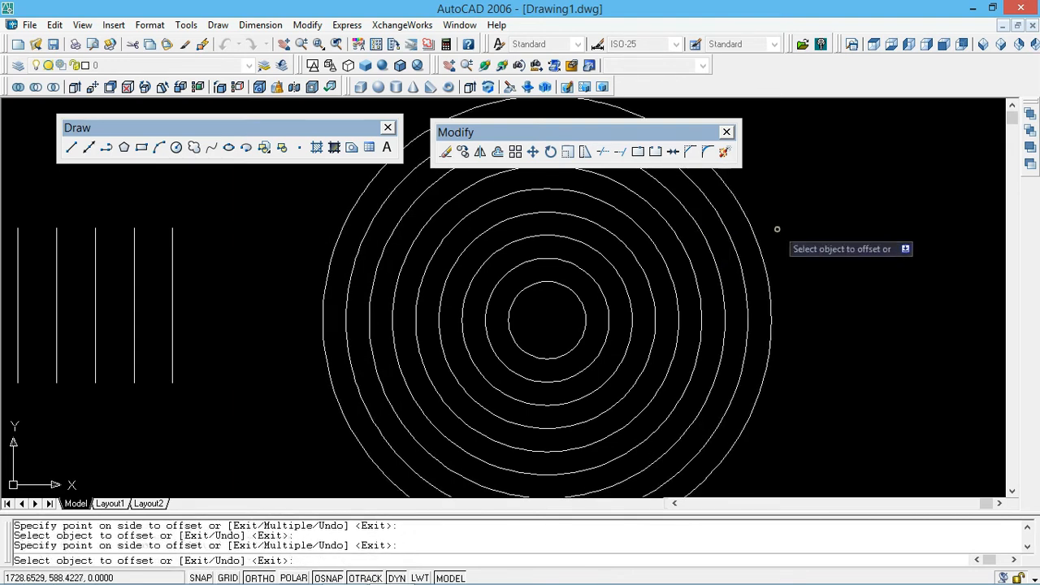
# Step: Offset the original circle inward by 30 units and try to offset the smallest circle inward again
pyautogui.click(579, 299)
pyautogui.click(547, 314)
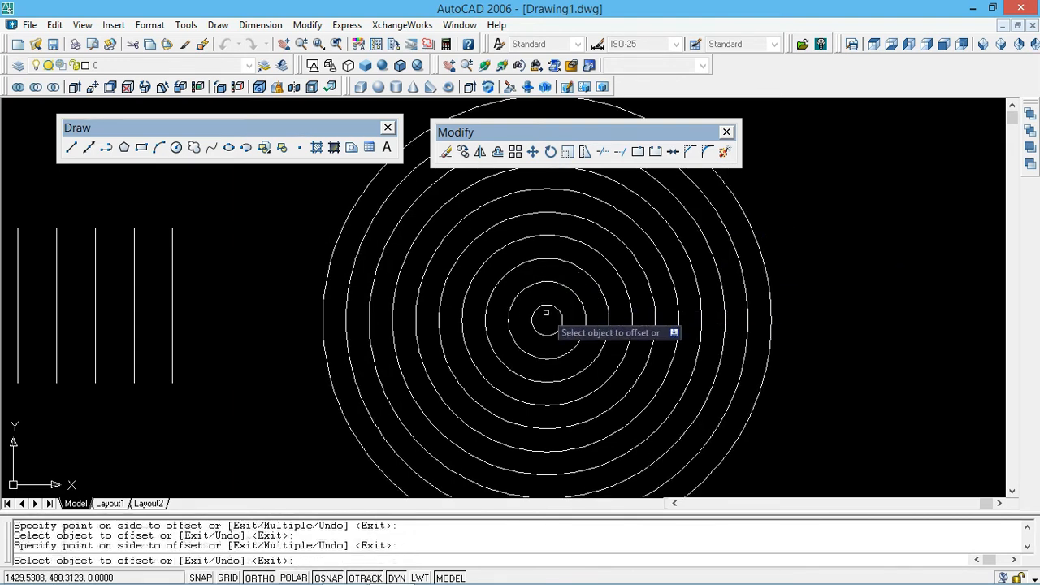
pyautogui.click(549, 307)
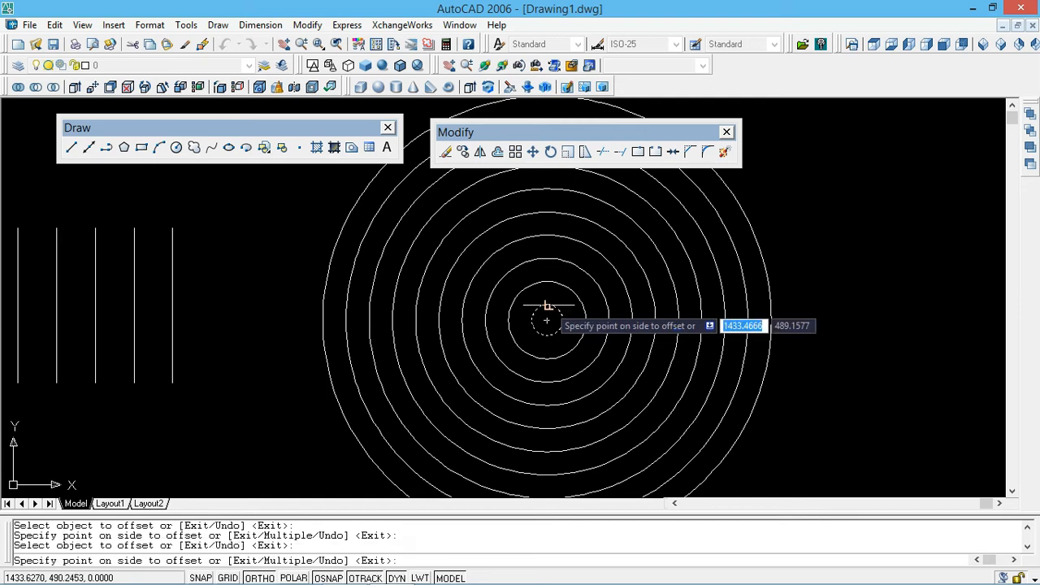
pyautogui.click(546, 314)
pyautogui.press('Escape')
# Step: Check the radius of the innermost circle
pyautogui.scroll(4, 537, 307)
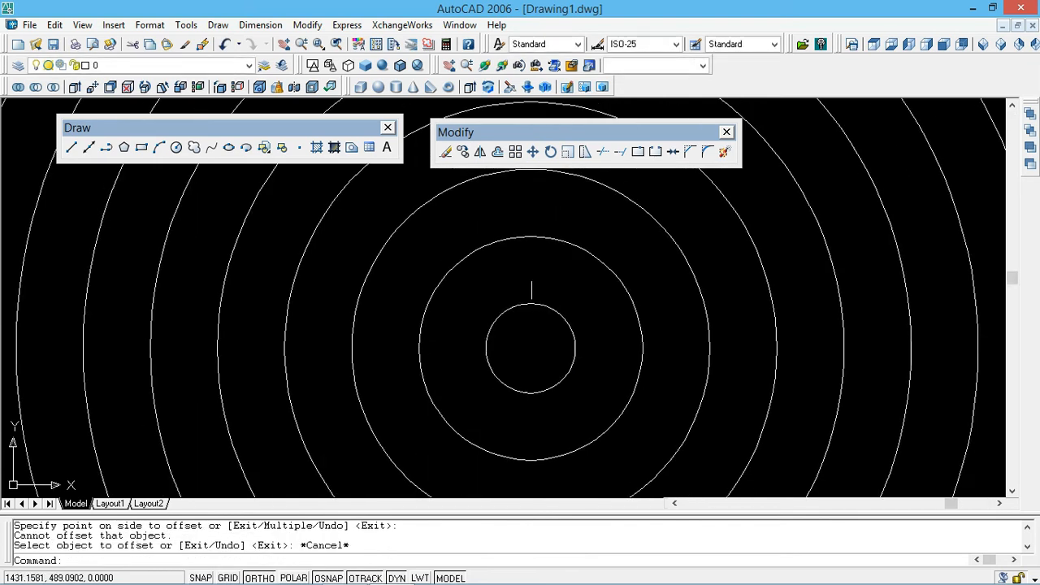
pyautogui.click(530, 295)
pyautogui.click(526, 300)
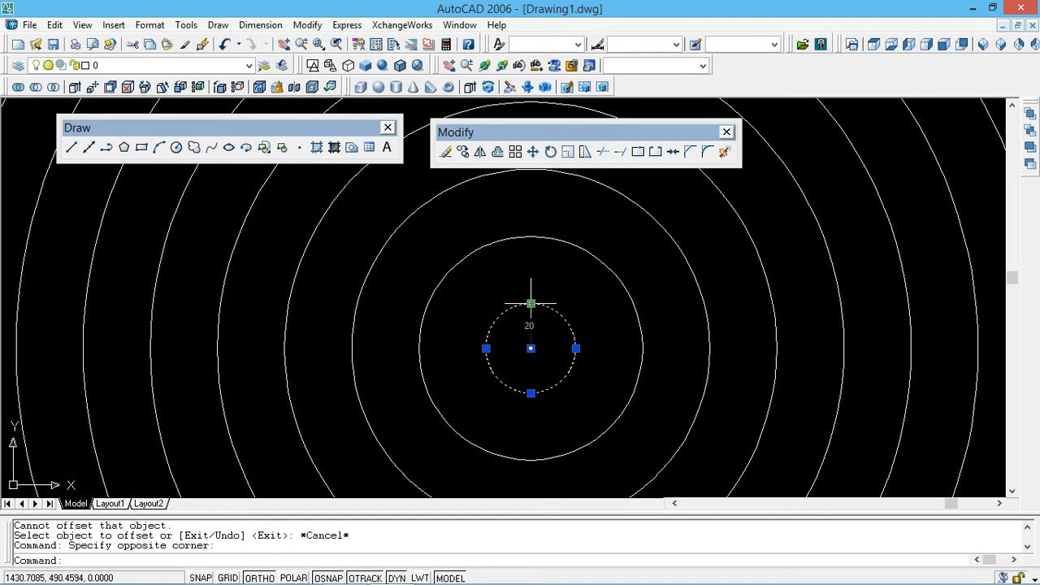
pyautogui.scroll(-2, 550, 300)
pyautogui.press('Escape')
pyautogui.scroll(2, 548, 301)
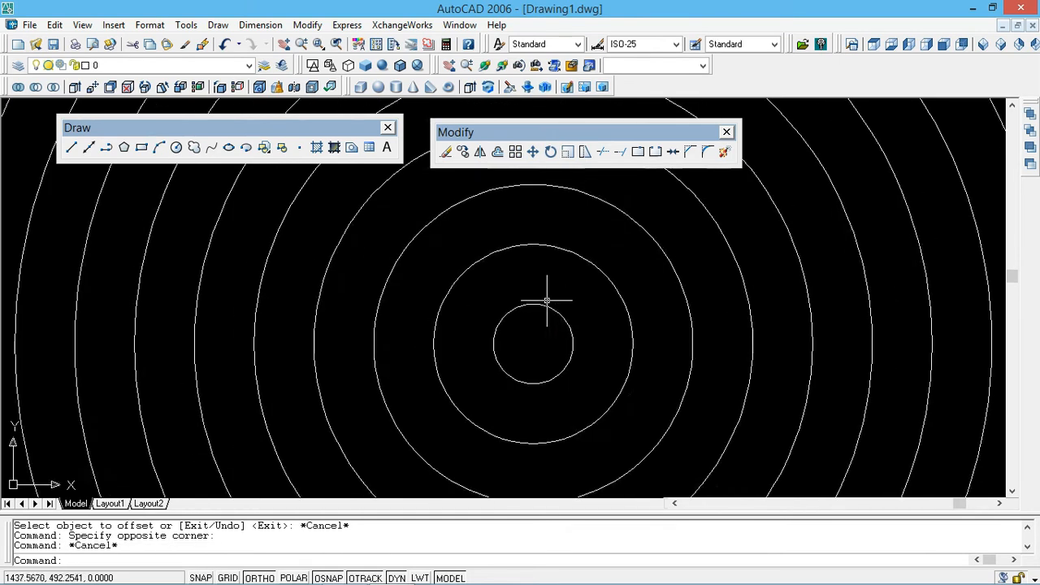
# Step: Erase all the parallel lines and concentric circles from the drawing
pyautogui.scroll(-4, 533, 338)
pyautogui.moveTo(557, 336); pyautogui.dragTo(583, 314, button='middle')
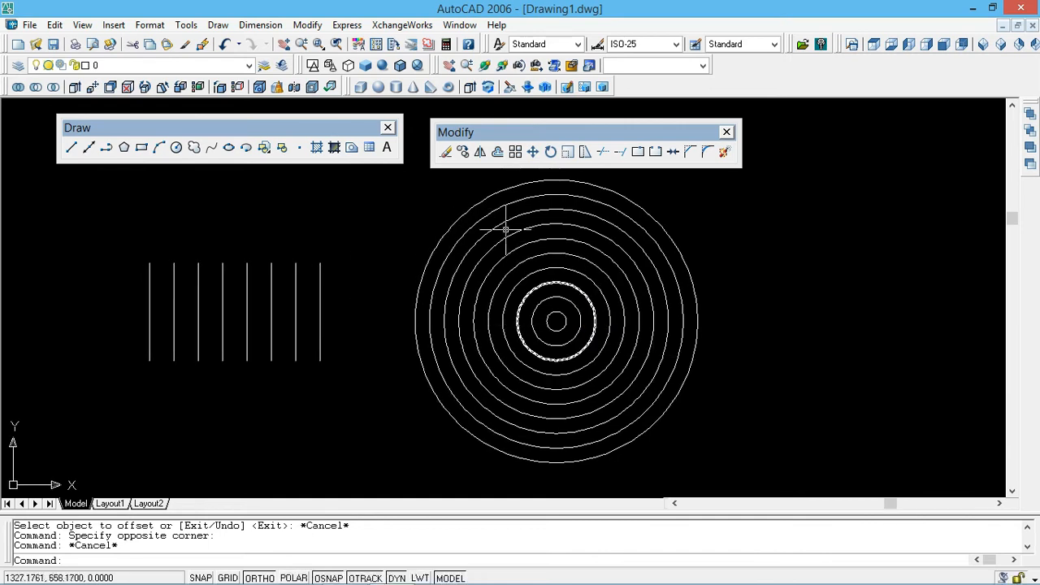
pyautogui.click(728, 236)
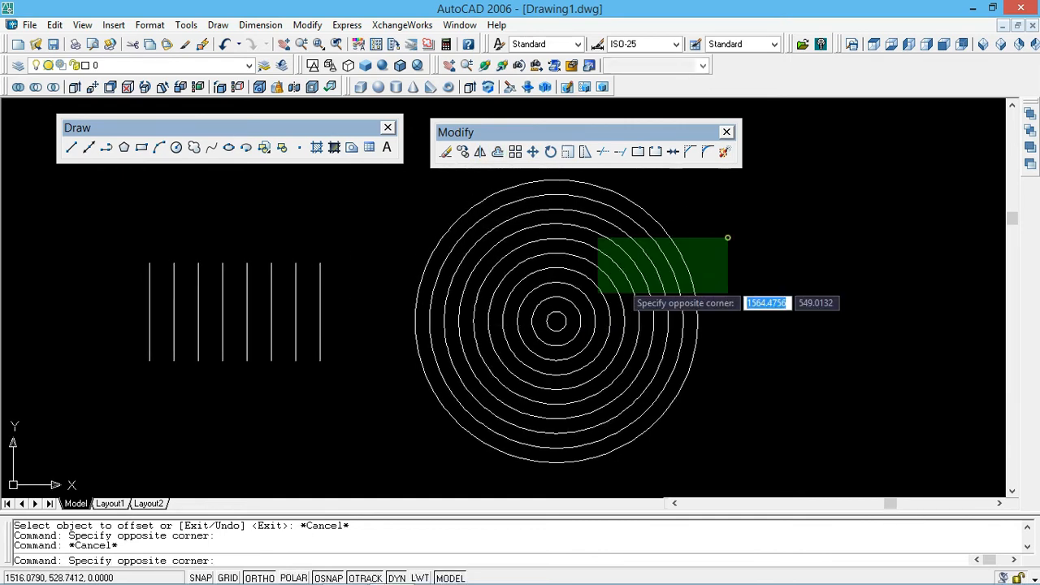
pyautogui.click(137, 336)
pyautogui.write('e')
pyautogui.press('Return')
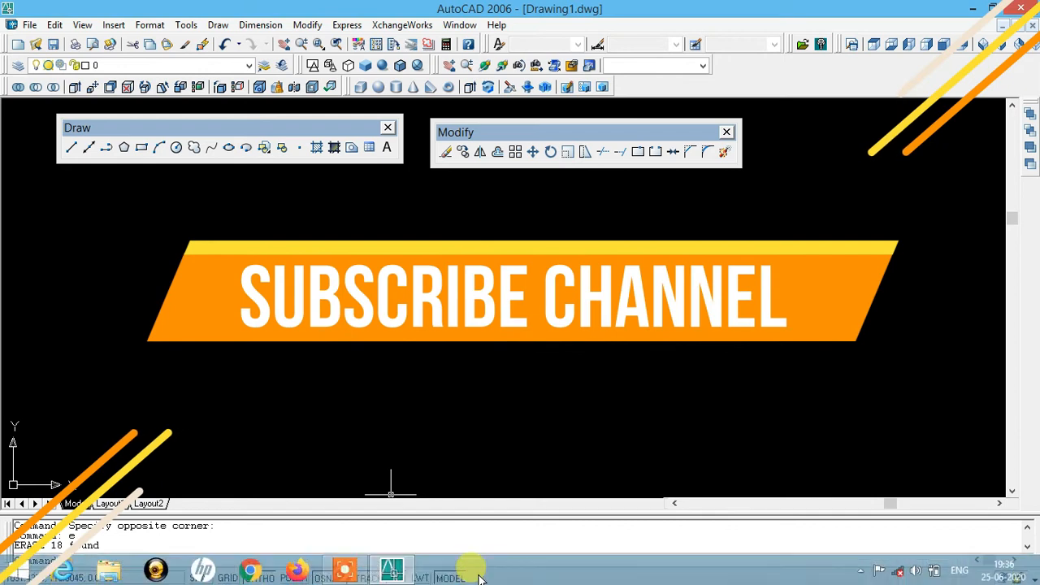
# Step: Draw a large freehand rectangle in the empty drawing area by picking two opposite corners
pyautogui.click(143, 148)
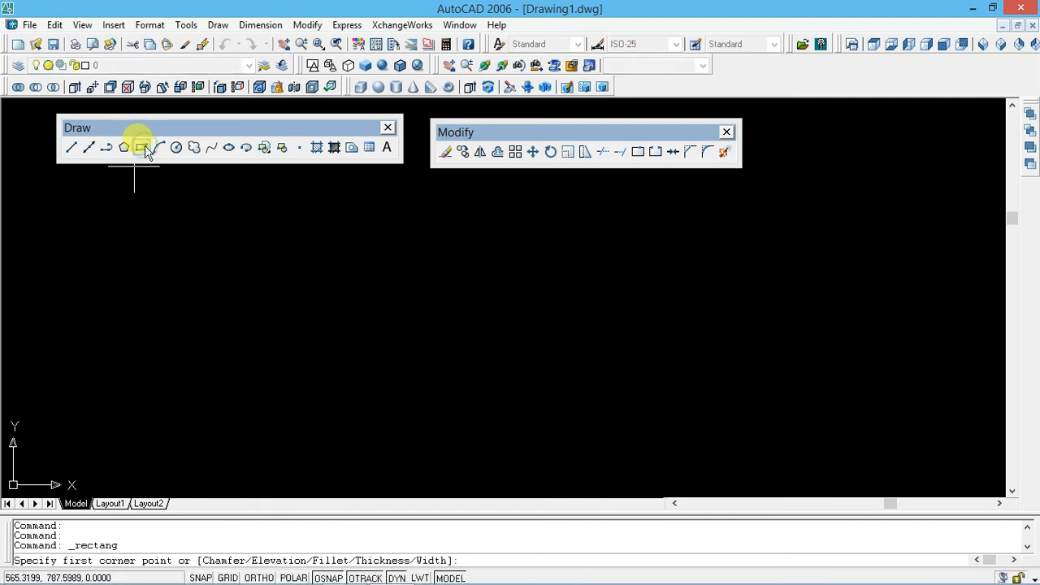
pyautogui.press('Escape')
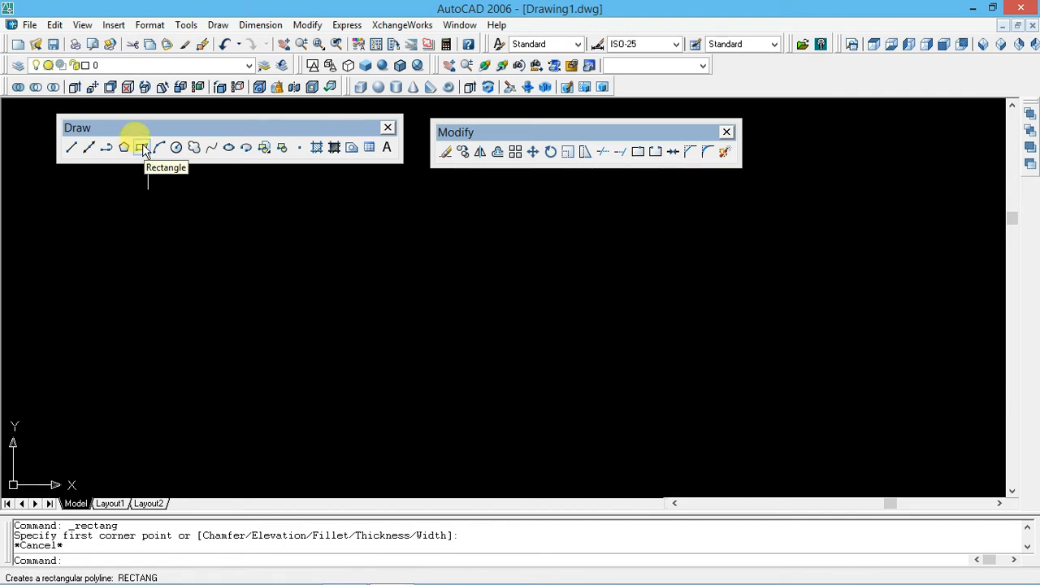
pyautogui.click(143, 148)
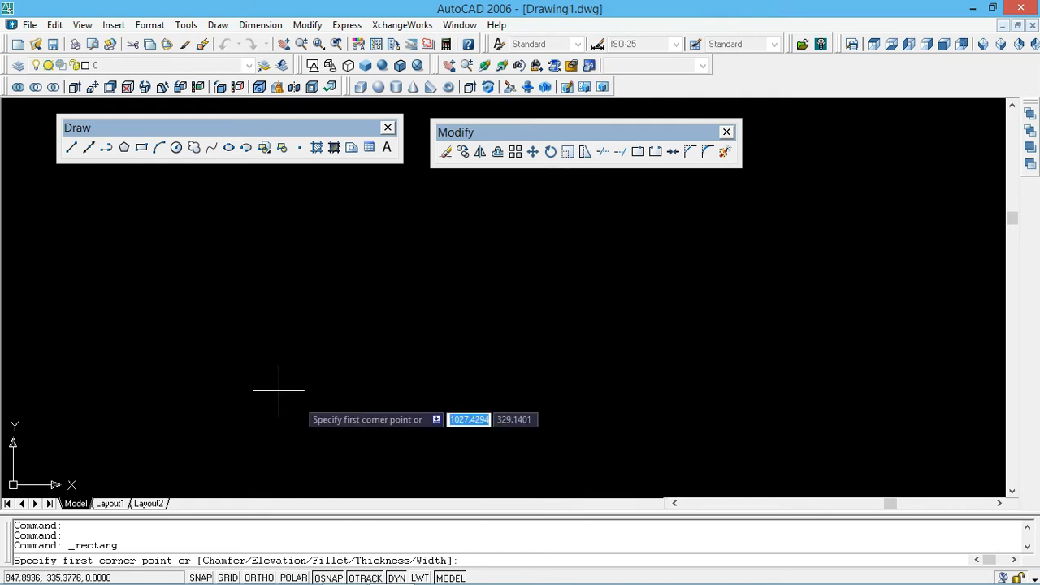
pyautogui.click(229, 380)
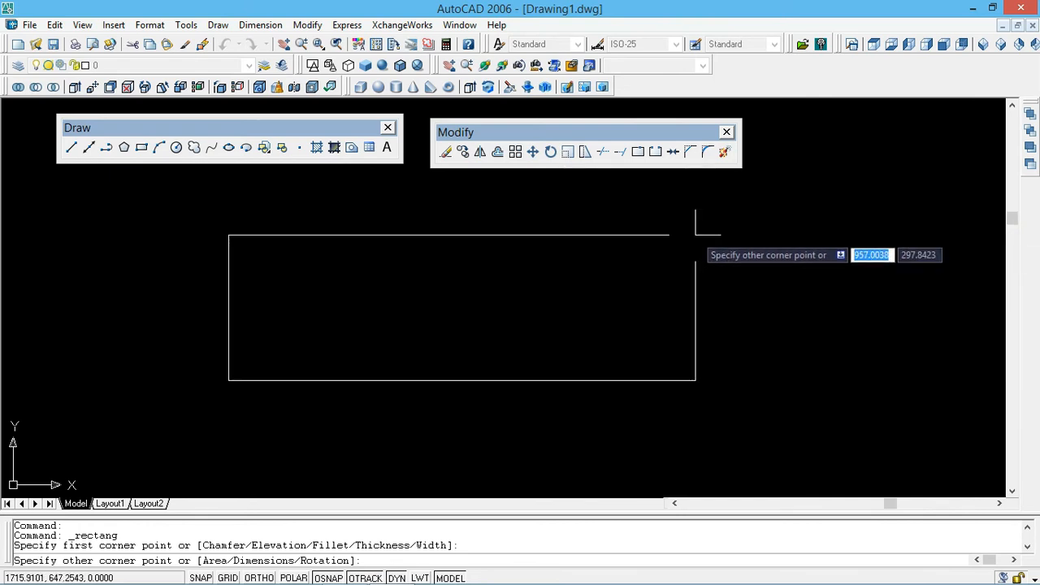
pyautogui.click(431, 229)
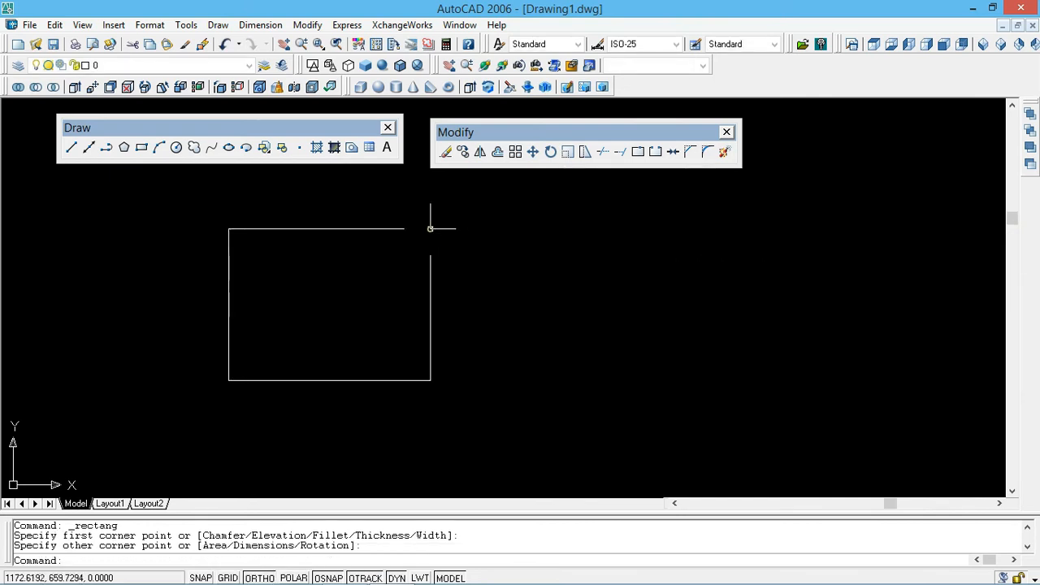
# Step: Draw three smaller freehand rectangles to the right of the large one, the last below the second small one
pyautogui.click(140, 151)
pyautogui.click(503, 359)
pyautogui.click(595, 289)
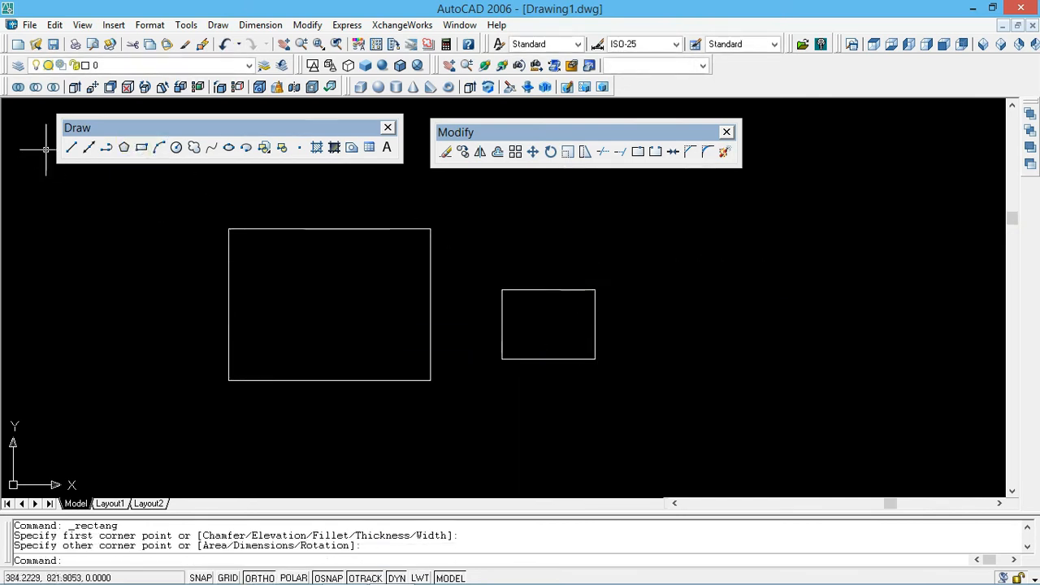
pyautogui.click(141, 147)
pyautogui.click(661, 316)
pyautogui.click(771, 218)
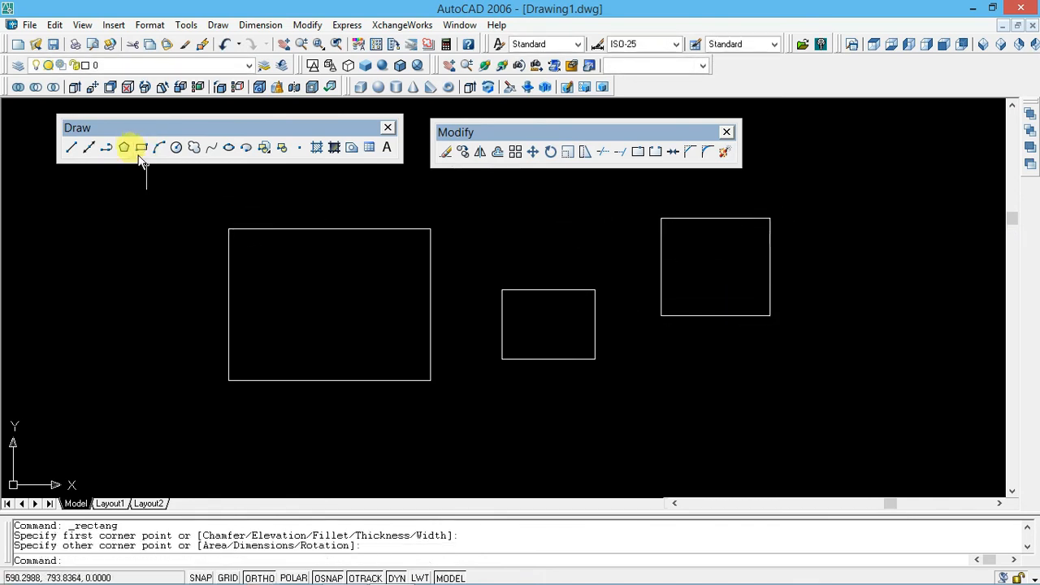
pyautogui.click(140, 148)
pyautogui.click(699, 413)
pyautogui.click(803, 352)
pyautogui.moveTo(657, 337); pyautogui.dragTo(371, 344, button='middle')
pyautogui.moveTo(472, 329); pyautogui.dragTo(414, 331, button='middle')
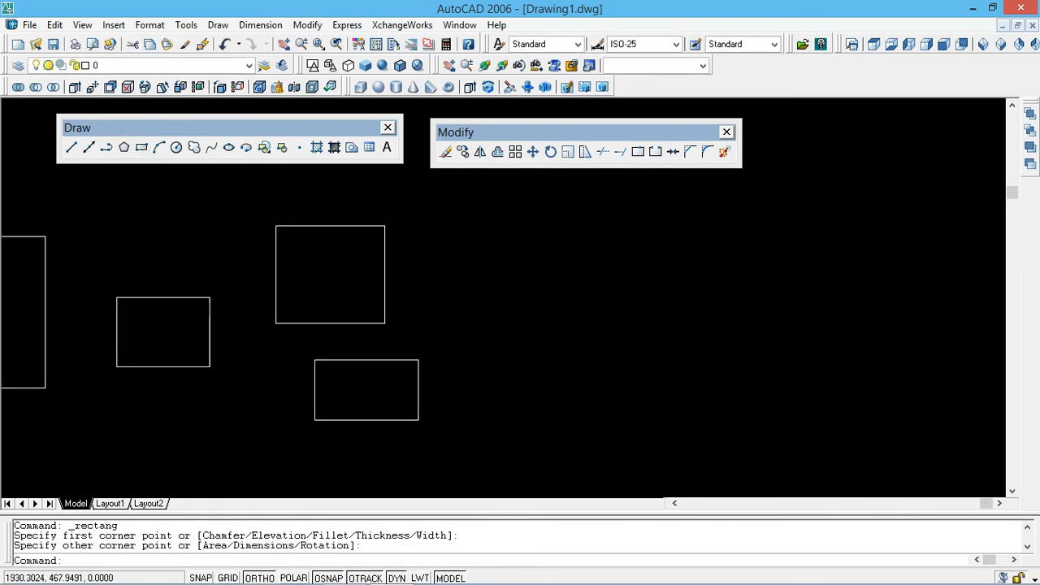
pyautogui.click(139, 149)
pyautogui.moveTo(517, 322)
pyautogui.mouseDown(button='middle')
pyautogui.moveTo(469, 321)
pyautogui.moveTo(486, 322)
pyautogui.mouseUp(button='middle')
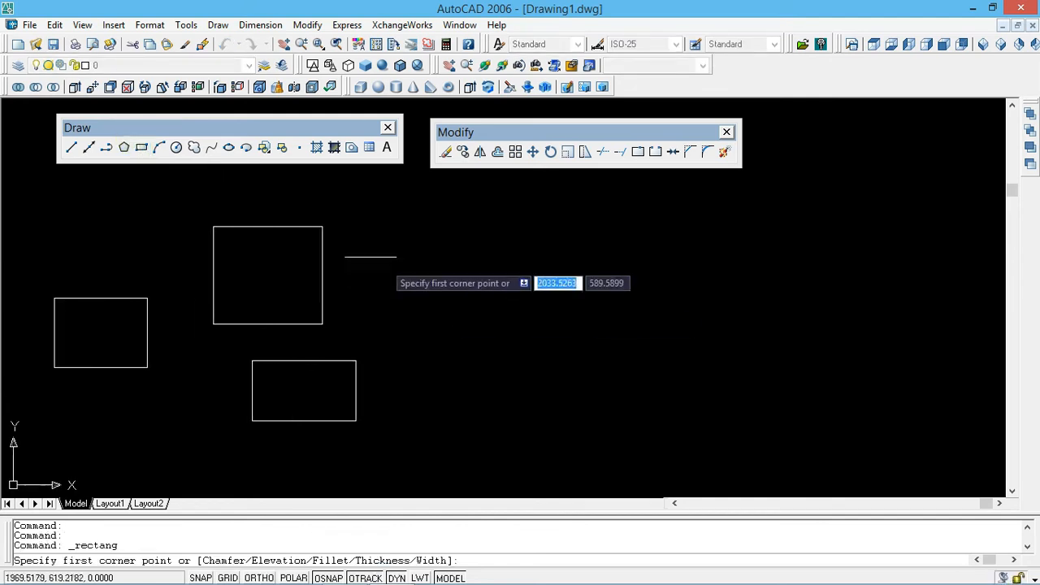
pyautogui.click(469, 342)
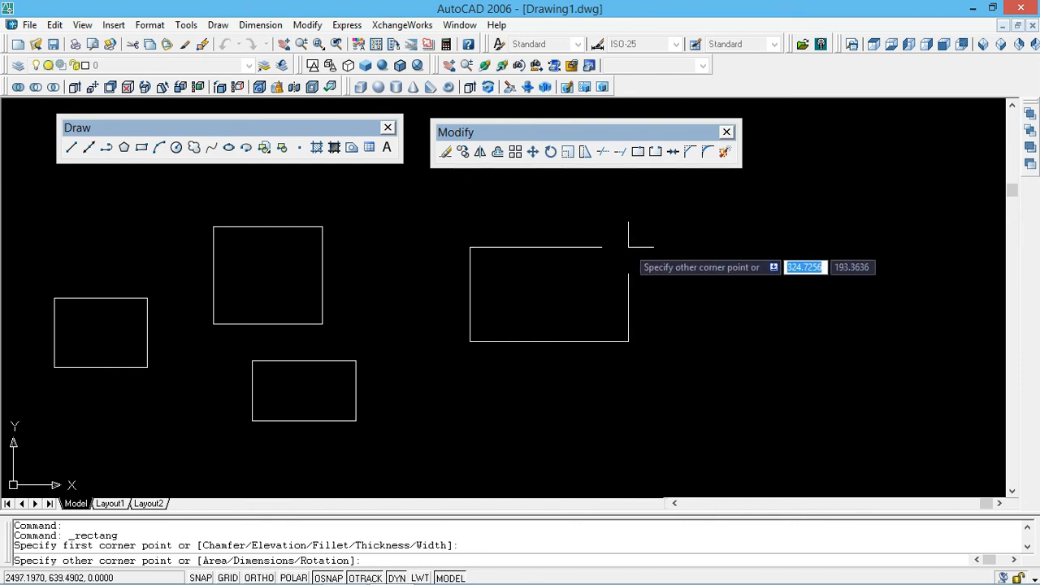
pyautogui.press('Escape')
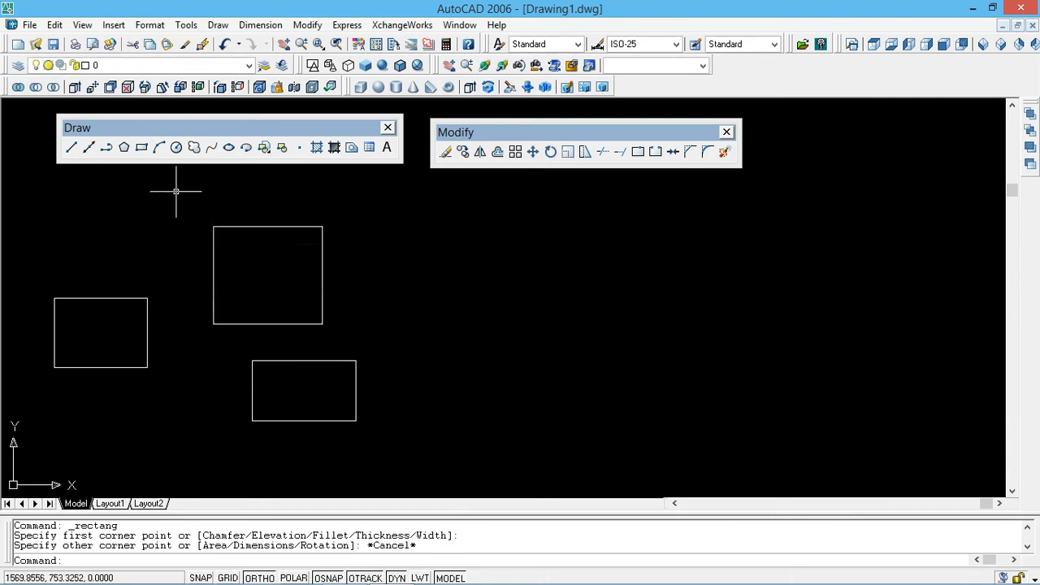
# Step: Draw a rectangle with the Dimensions option, length 200 and width 100, in the empty space right of the freehand rectangles
pyautogui.click(142, 148)
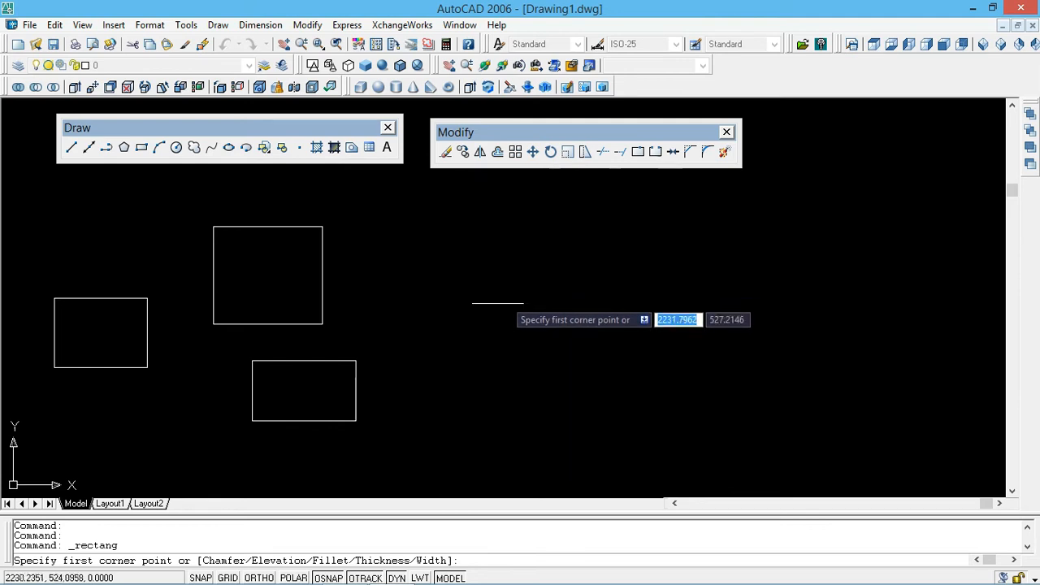
pyautogui.click(477, 339)
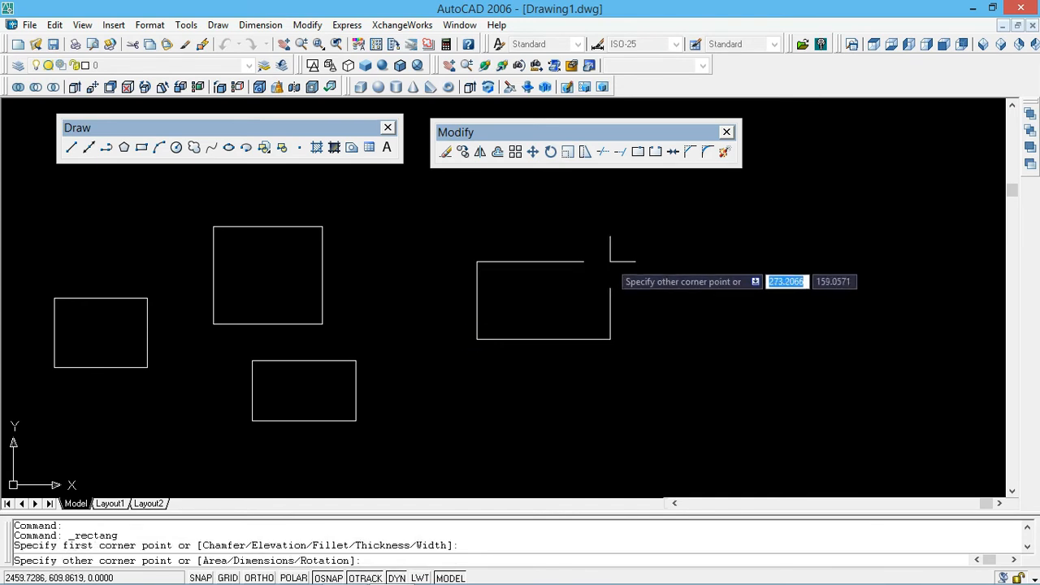
pyautogui.rightClick(659, 255)
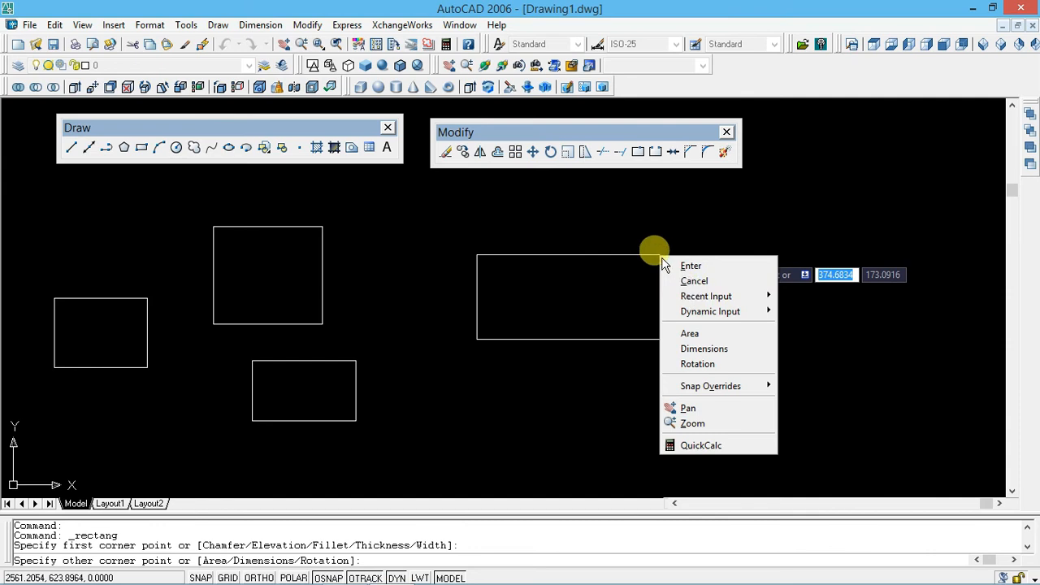
pyautogui.click(742, 354)
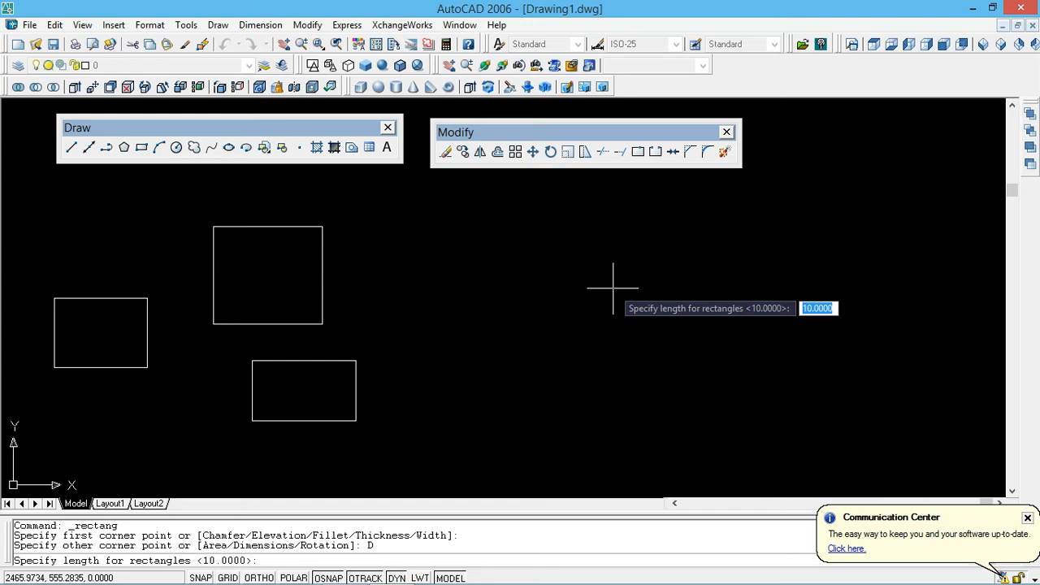
pyautogui.write('200')
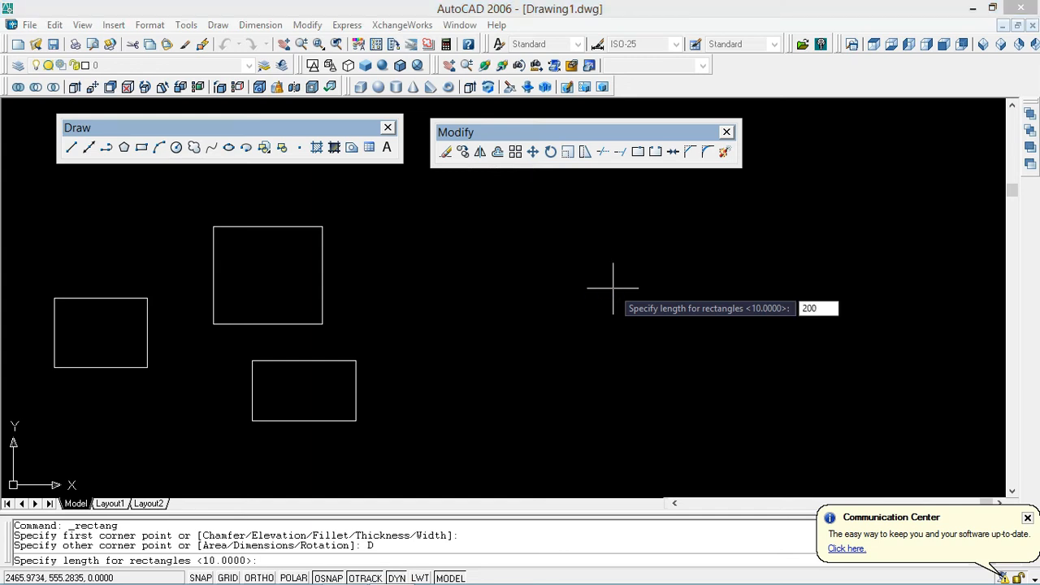
pyautogui.press('Return')
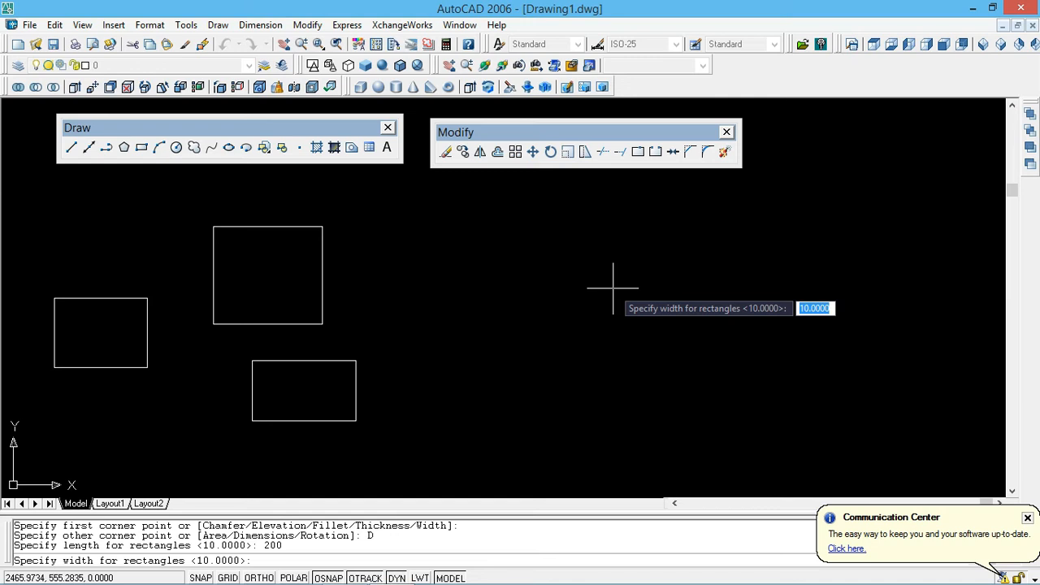
pyautogui.write('100')
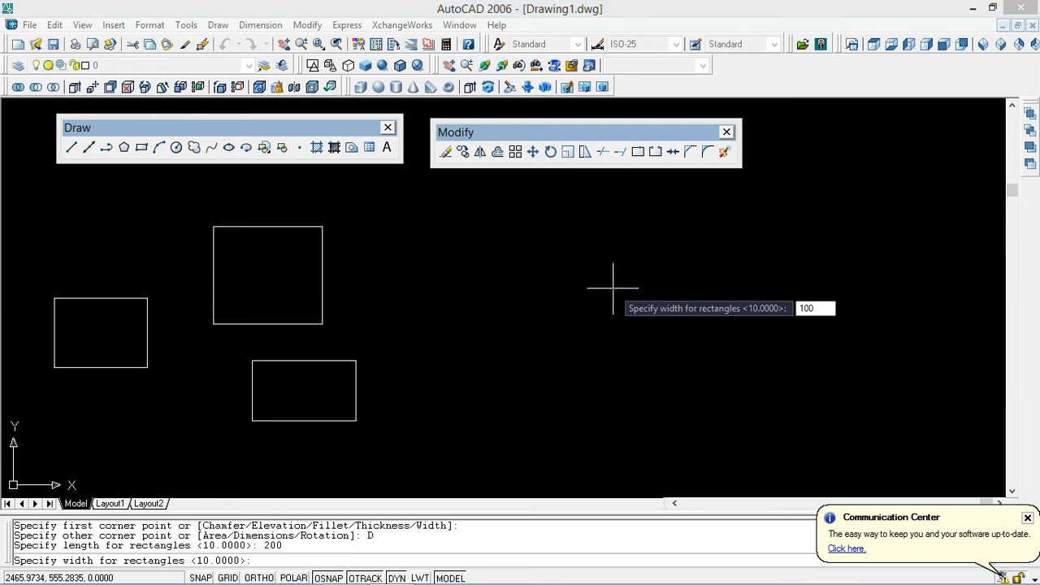
pyautogui.press('Return')
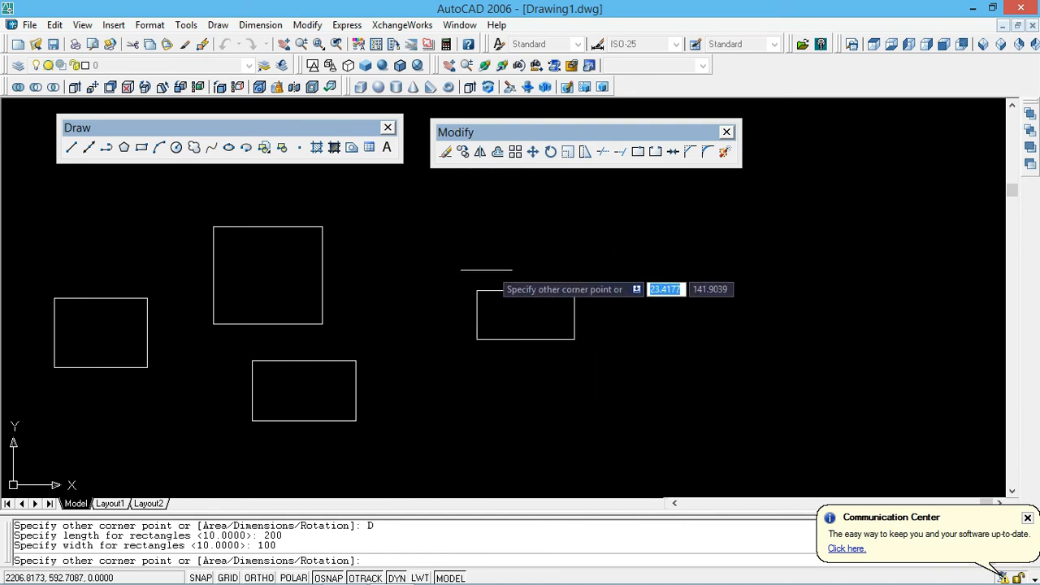
pyautogui.click(591, 274)
# Step: Select the dimensioned rectangle and check its side lengths at a corner grip with dynamic input off and on again
pyautogui.scroll(2, 533, 302)
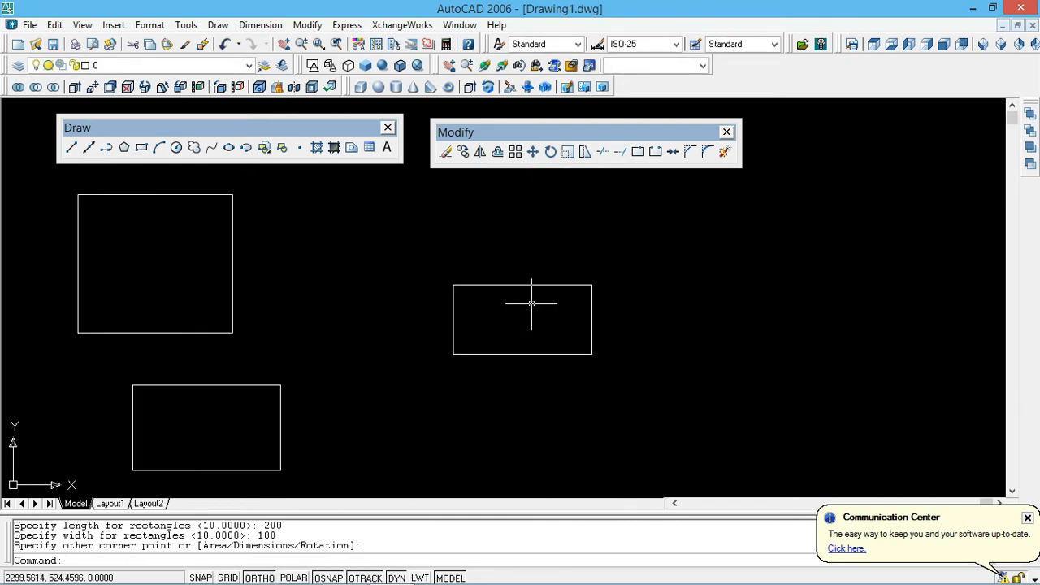
pyautogui.click(560, 355)
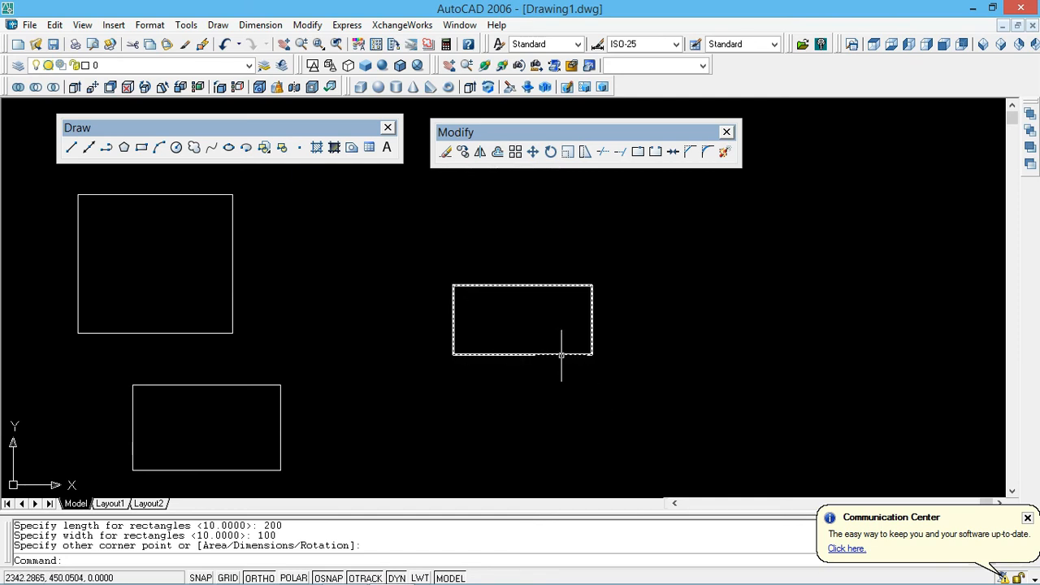
pyautogui.click(560, 354)
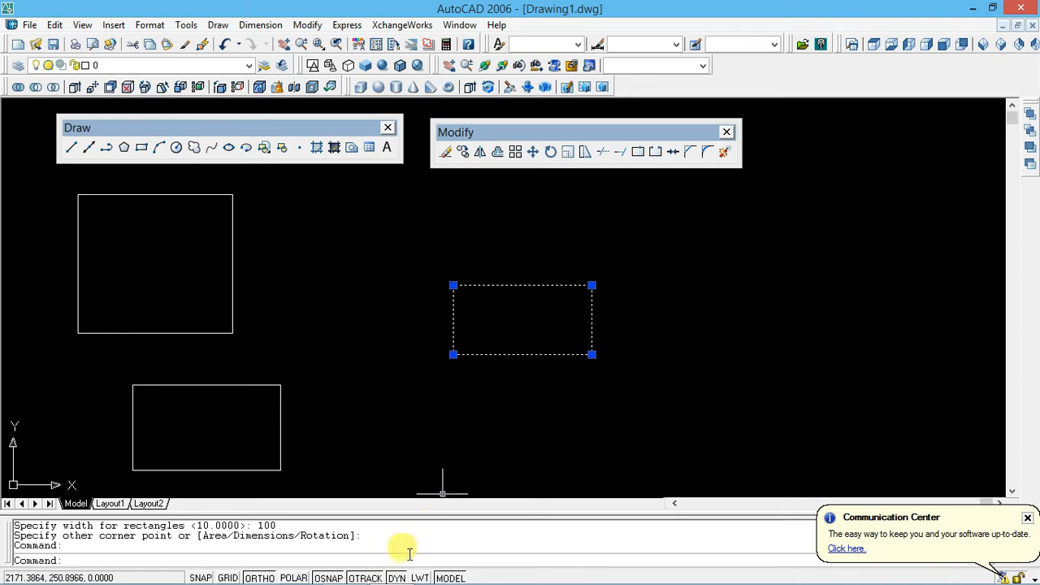
pyautogui.click(398, 578)
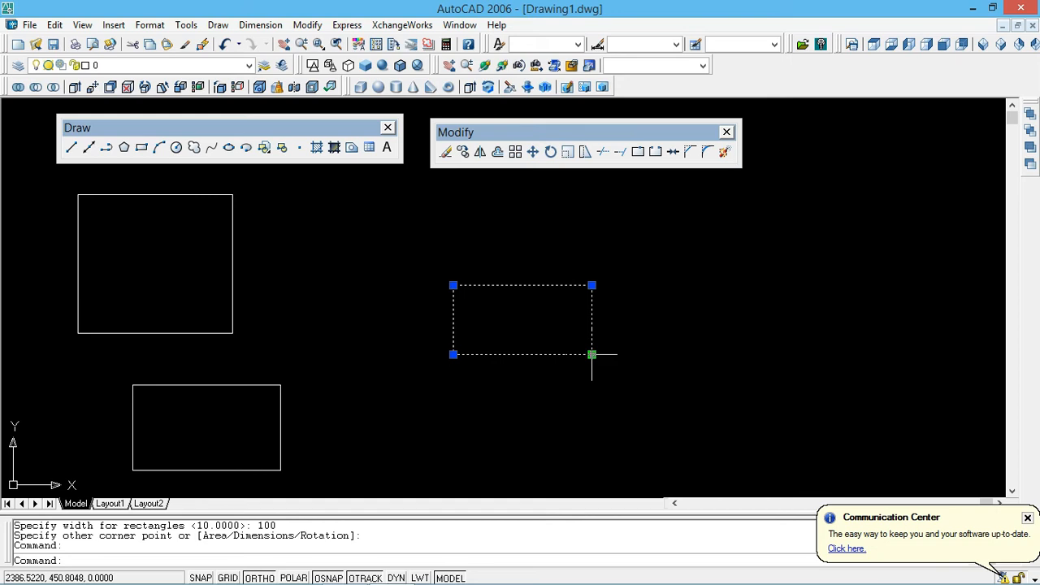
pyautogui.click(398, 577)
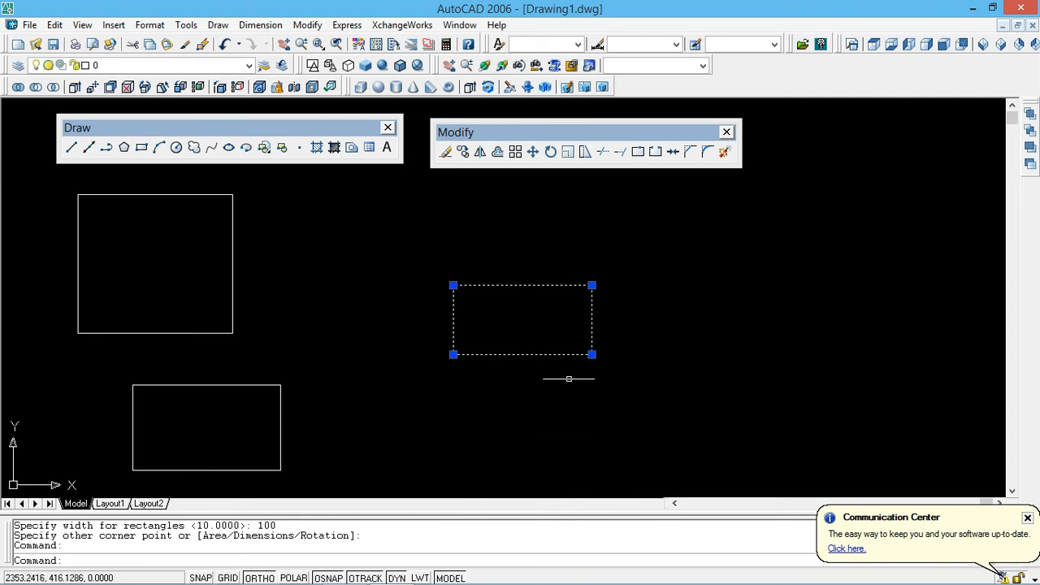
pyautogui.moveTo(591, 354)
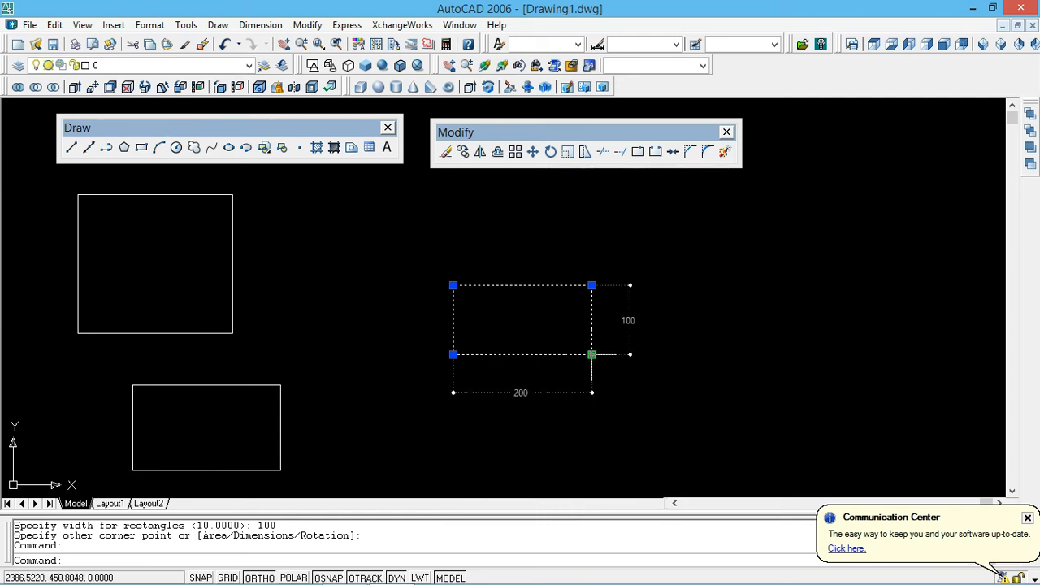
# Step: Draw a second rectangle right of the dimensioned one using the Area option, with area 20000 and length 200
pyautogui.moveTo(594, 343)
pyautogui.mouseDown(button='middle')
pyautogui.moveTo(506, 341)
pyautogui.moveTo(436, 288)
pyautogui.mouseUp(button='middle')
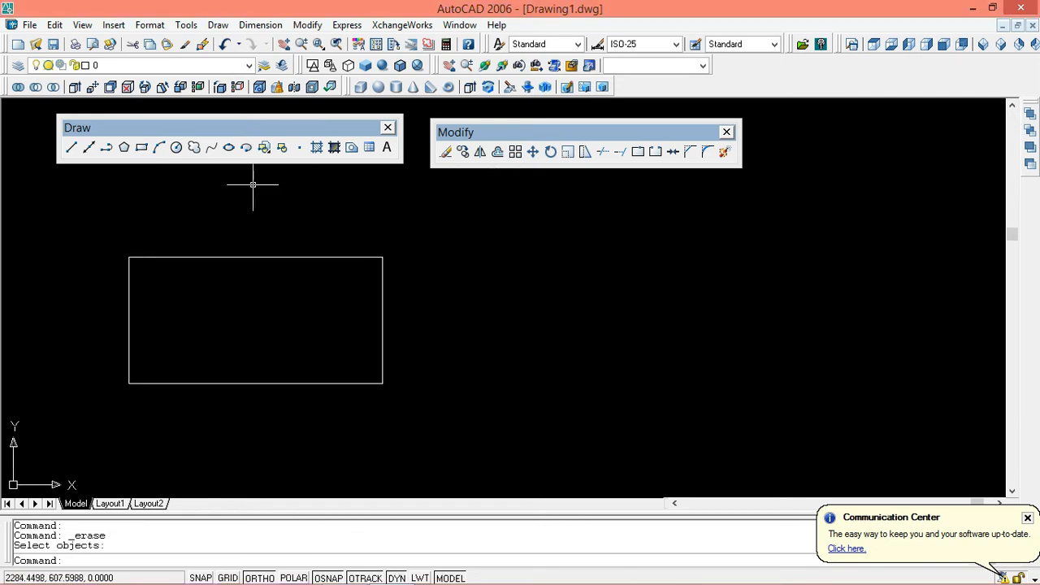
pyautogui.click(141, 147)
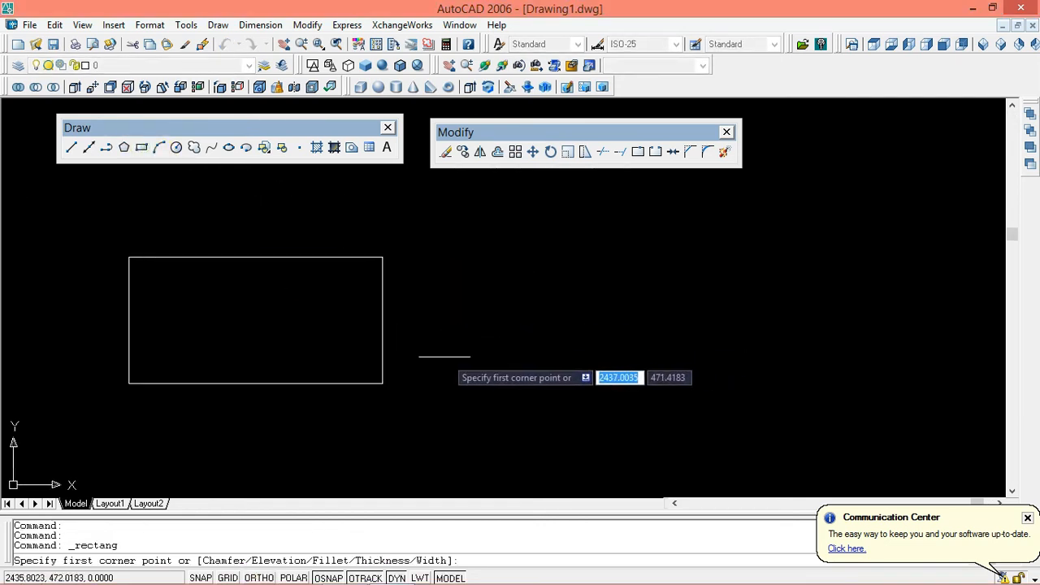
pyautogui.click(473, 359)
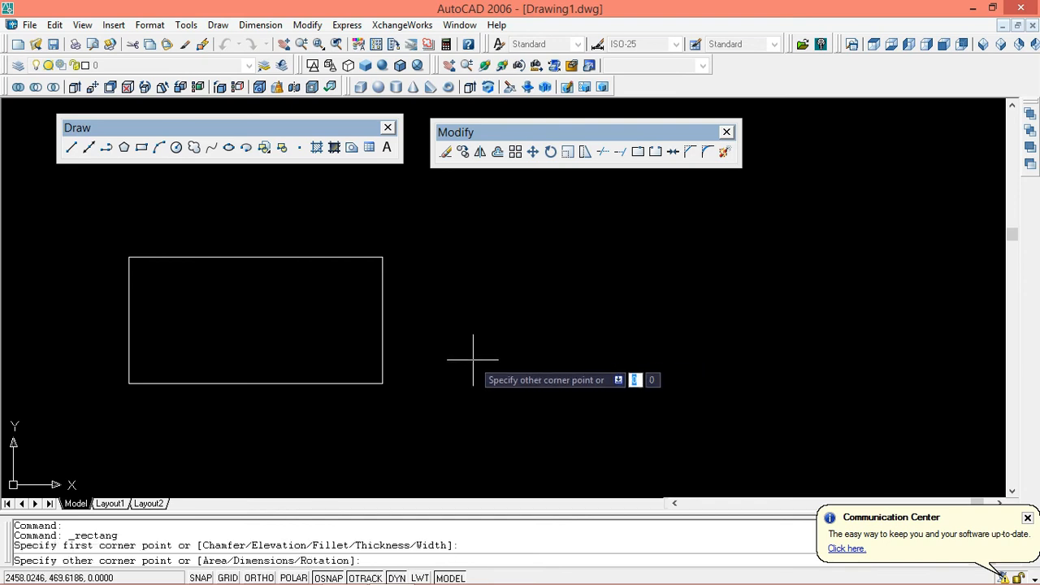
pyautogui.rightClick(638, 258)
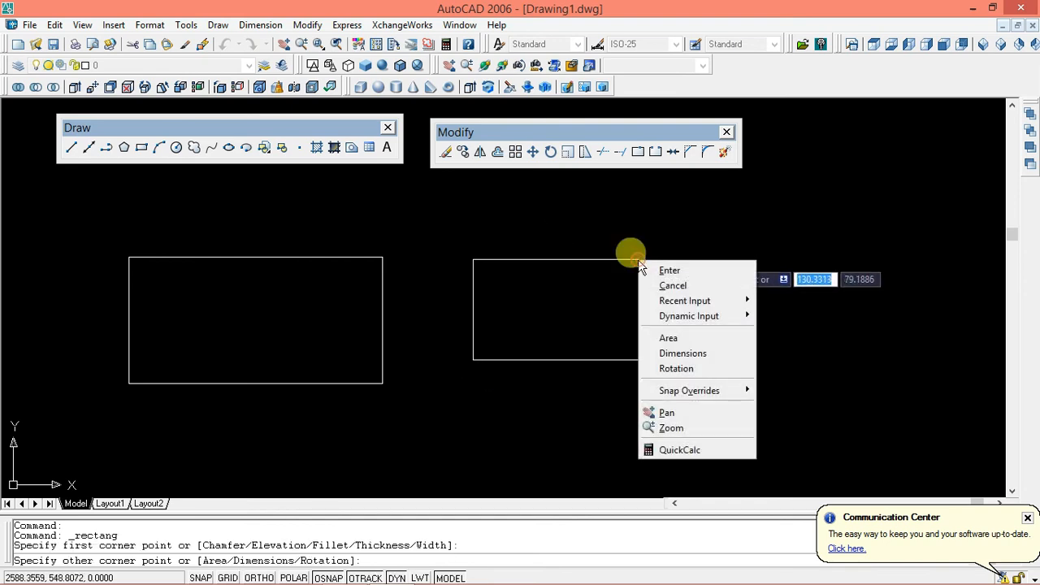
pyautogui.click(717, 345)
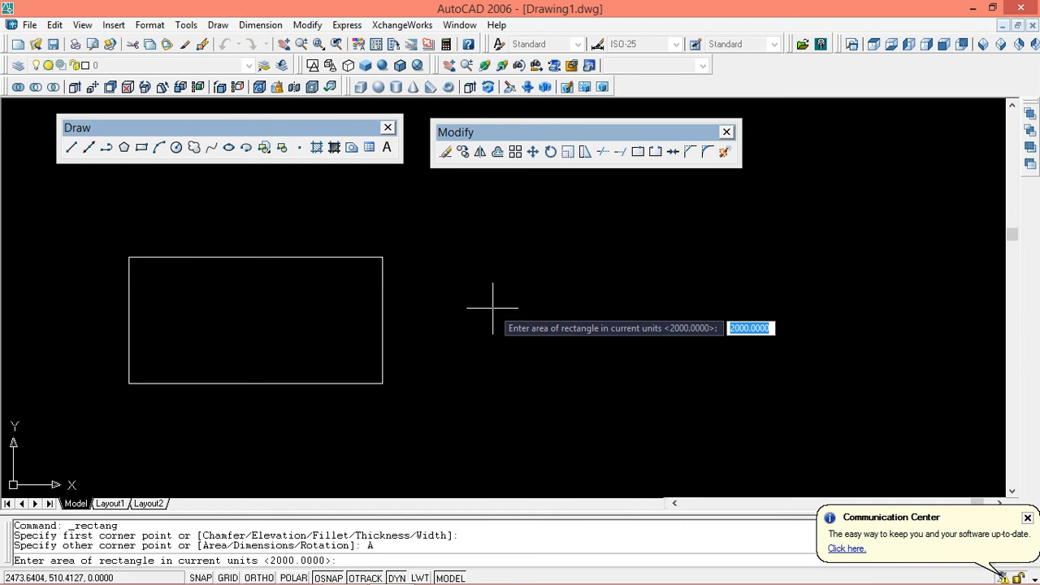
pyautogui.write('200')
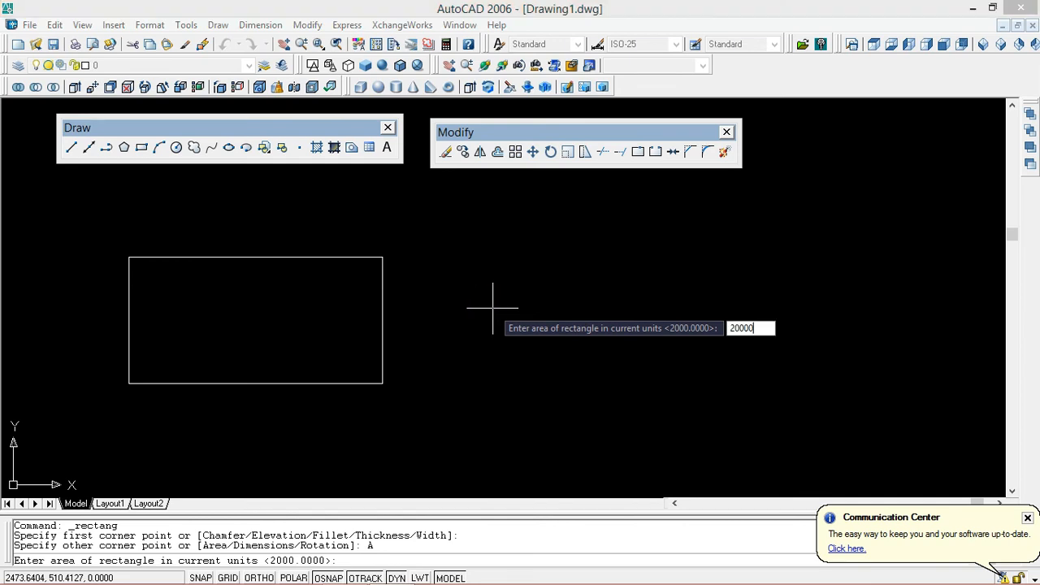
pyautogui.write('00')
pyautogui.press('Return')
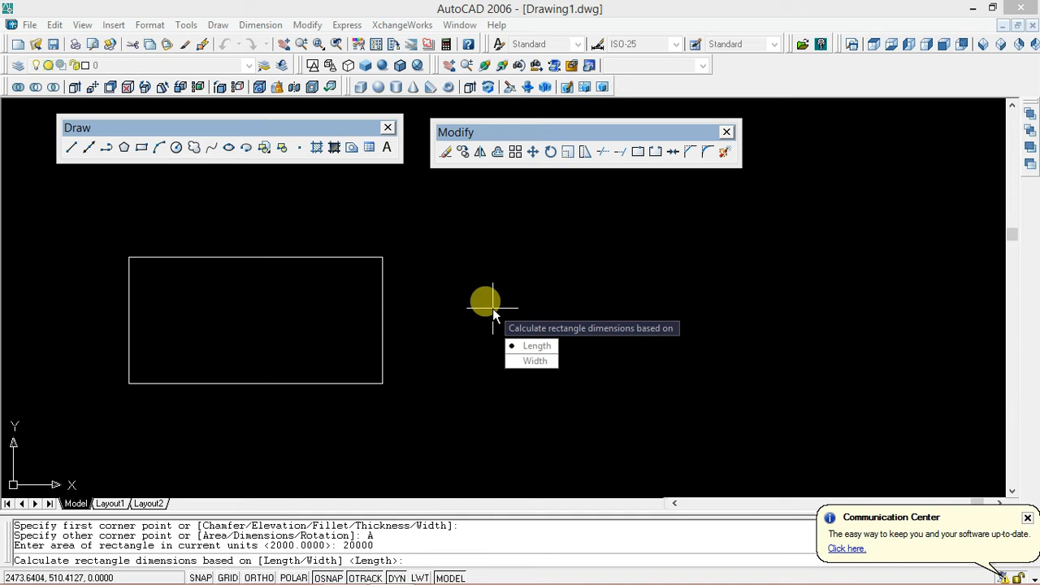
pyautogui.write('L')
pyautogui.press('Return')
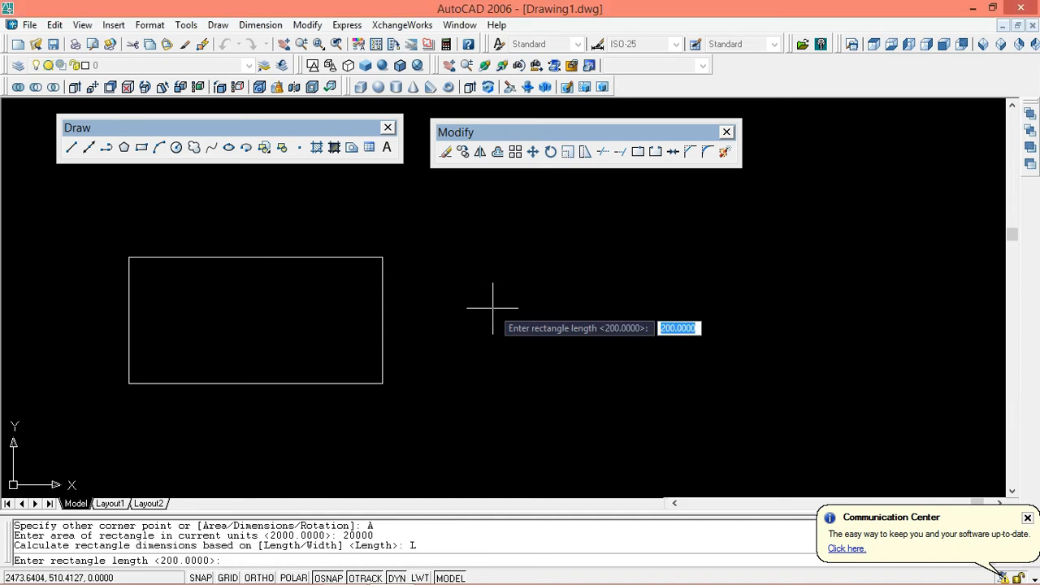
pyautogui.write('200')
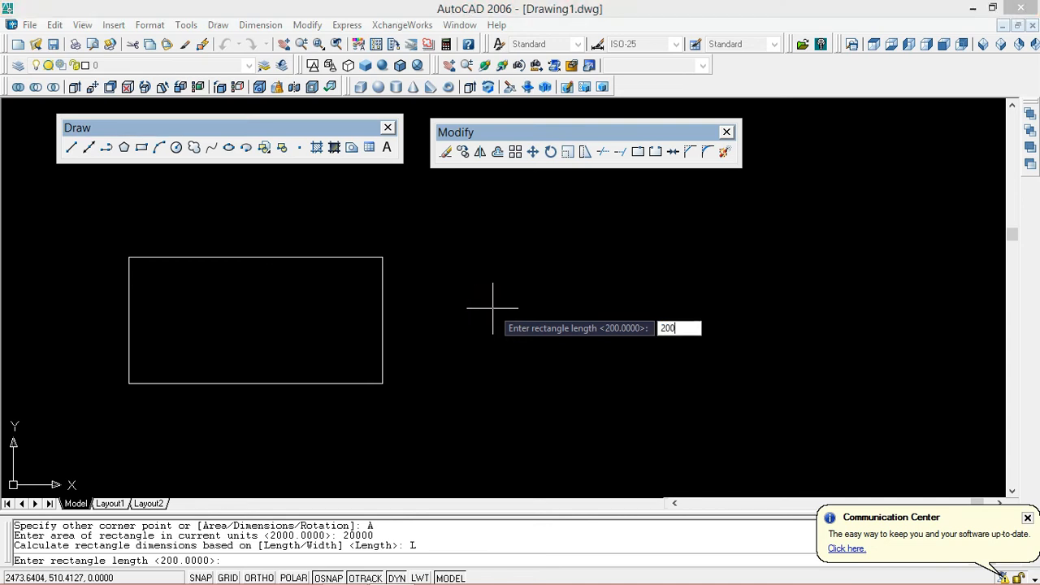
pyautogui.press('Return')
# Step: Check the side lengths of the area-based rectangle, select the first dimensioned rectangle too, and clear the selection
pyautogui.moveTo(560, 305); pyautogui.dragTo(588, 313, button='middle')
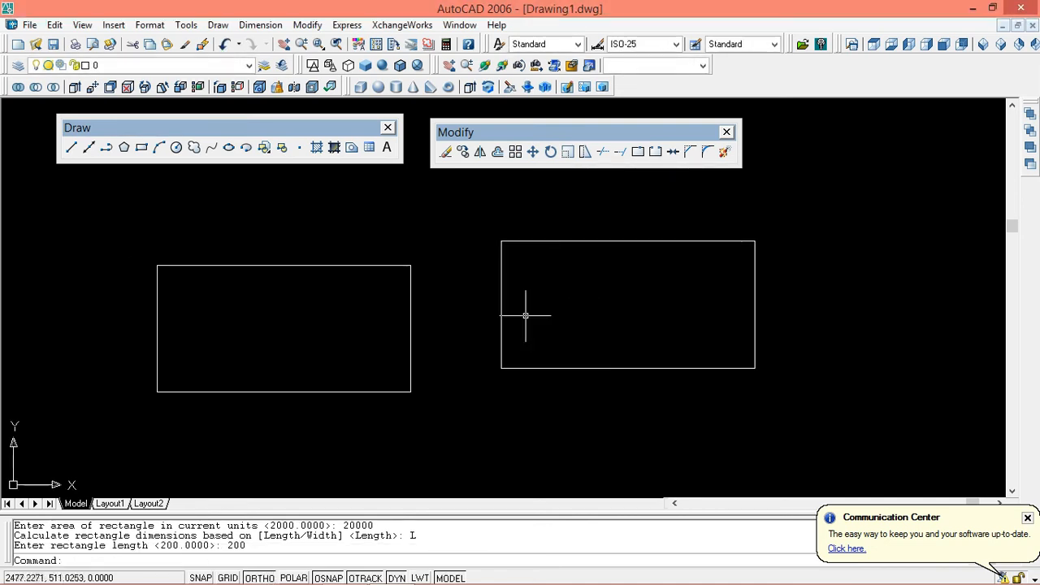
pyautogui.click(502, 278)
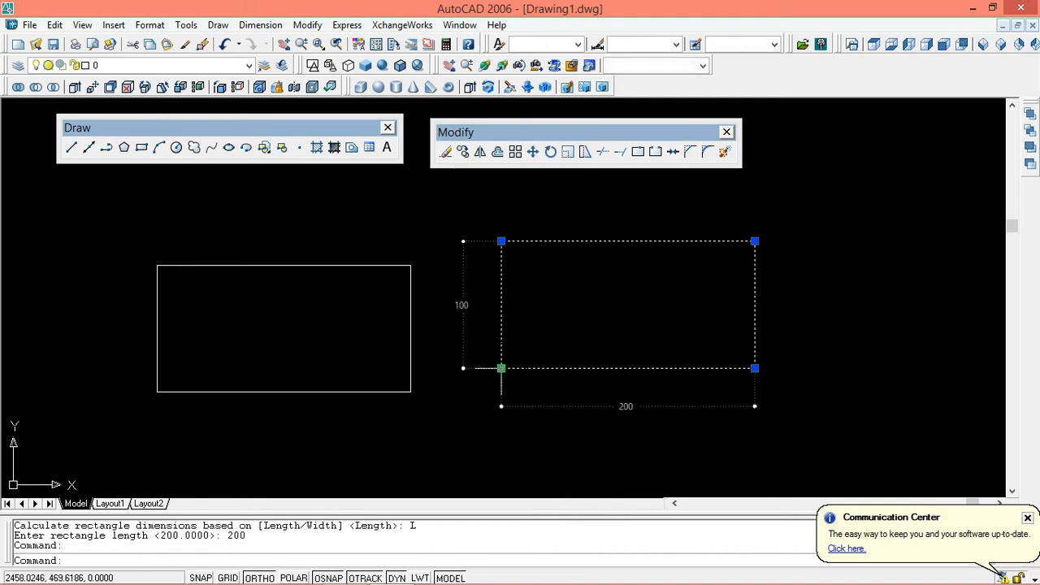
pyautogui.click(407, 357)
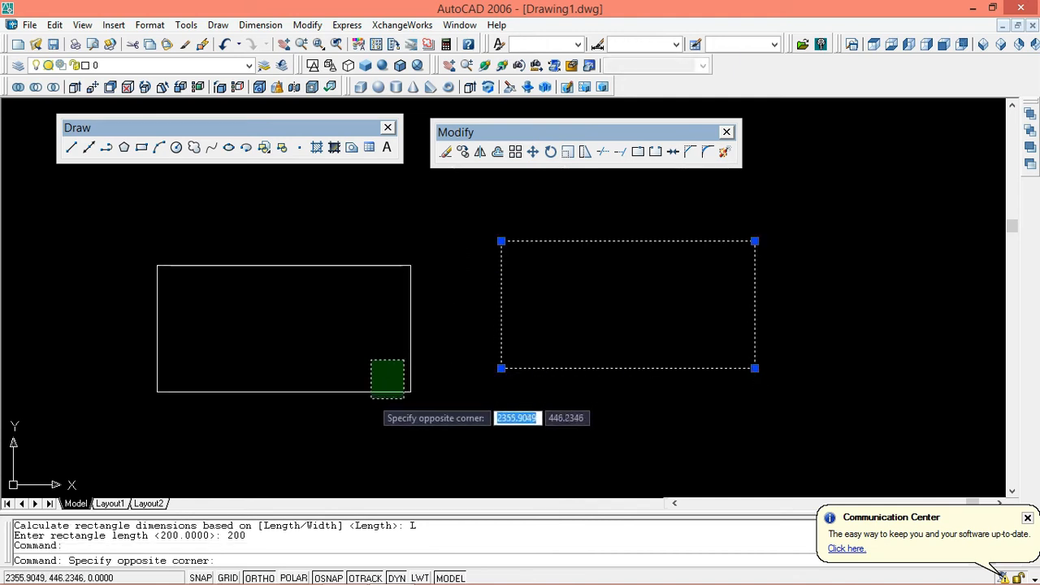
pyautogui.click(371, 399)
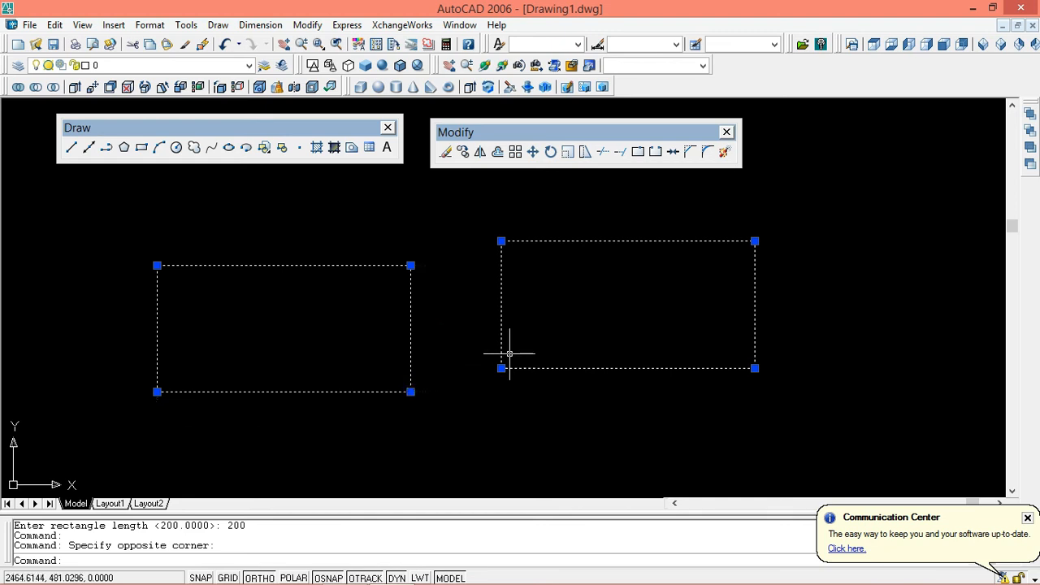
pyautogui.scroll(-3, 418, 341)
pyautogui.press('Escape')
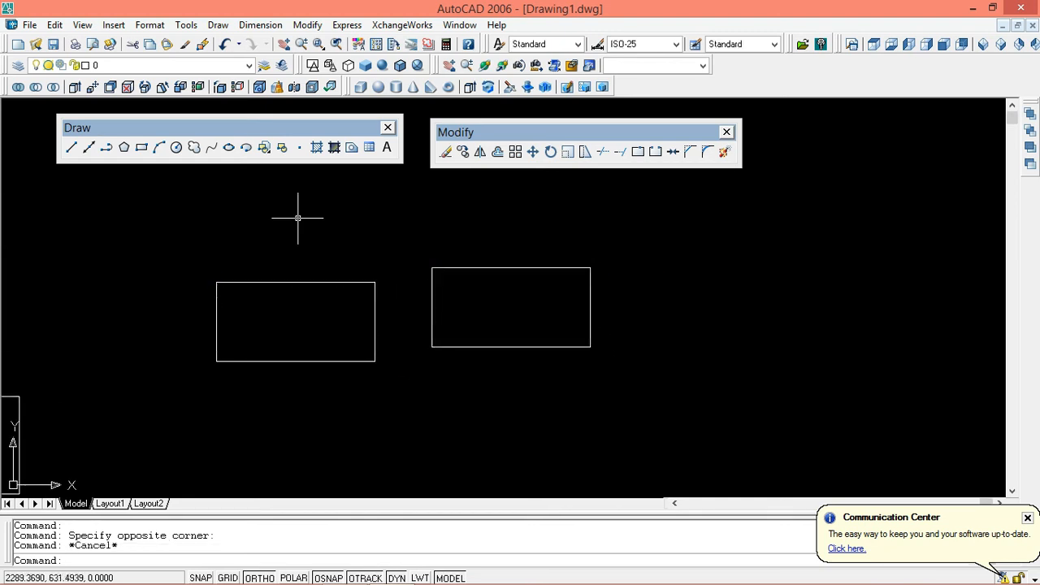
# Step: Start a third rectangle right of the other two and set its rotation angle to 30 degrees
pyautogui.click(143, 148)
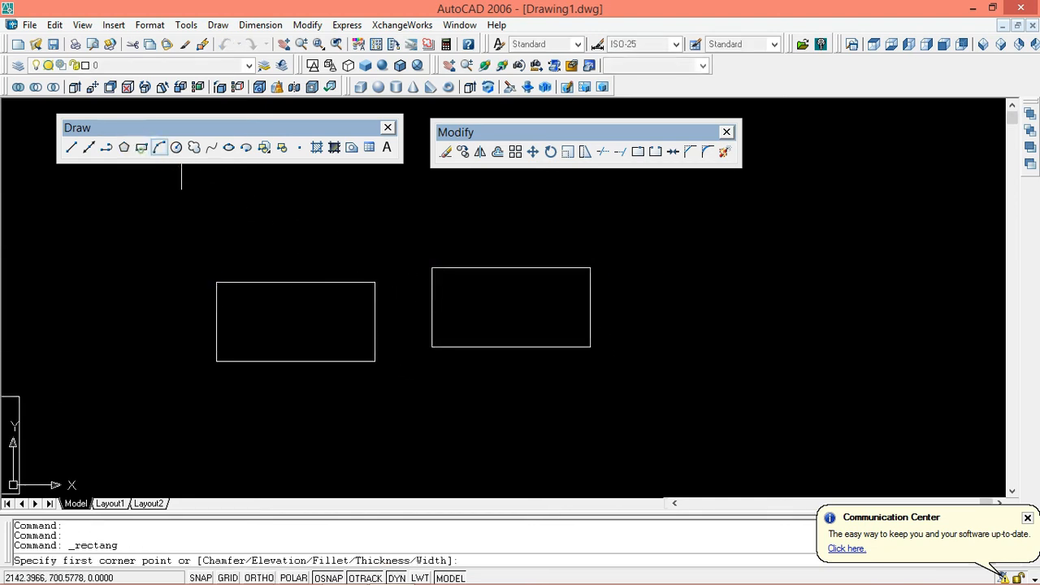
pyautogui.moveTo(637, 284); pyautogui.dragTo(552, 284, button='middle')
pyautogui.click(584, 318)
pyautogui.rightClick(658, 256)
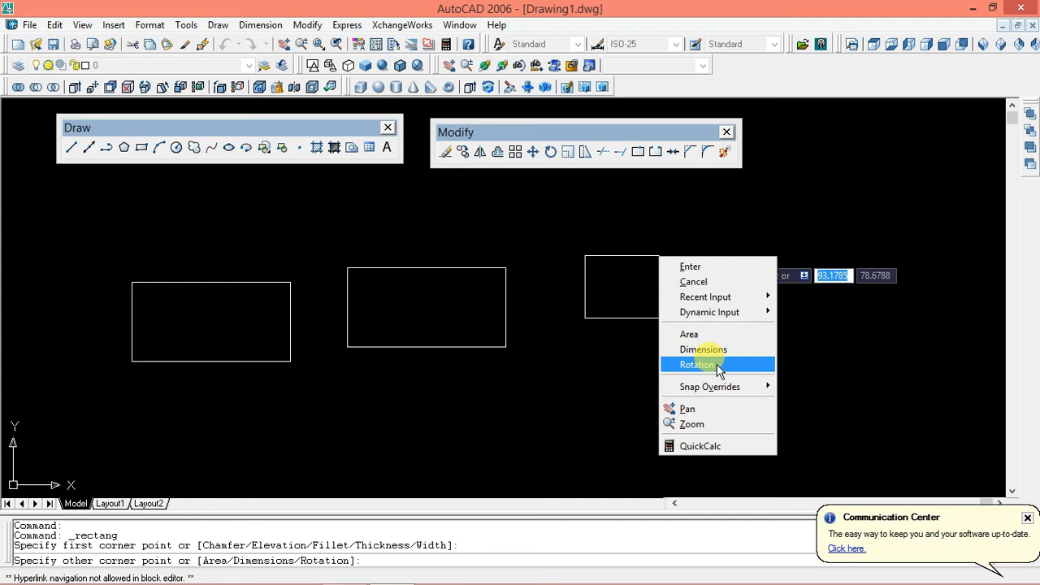
pyautogui.click(718, 366)
pyautogui.moveTo(720, 226); pyautogui.dragTo(704, 272, button='middle')
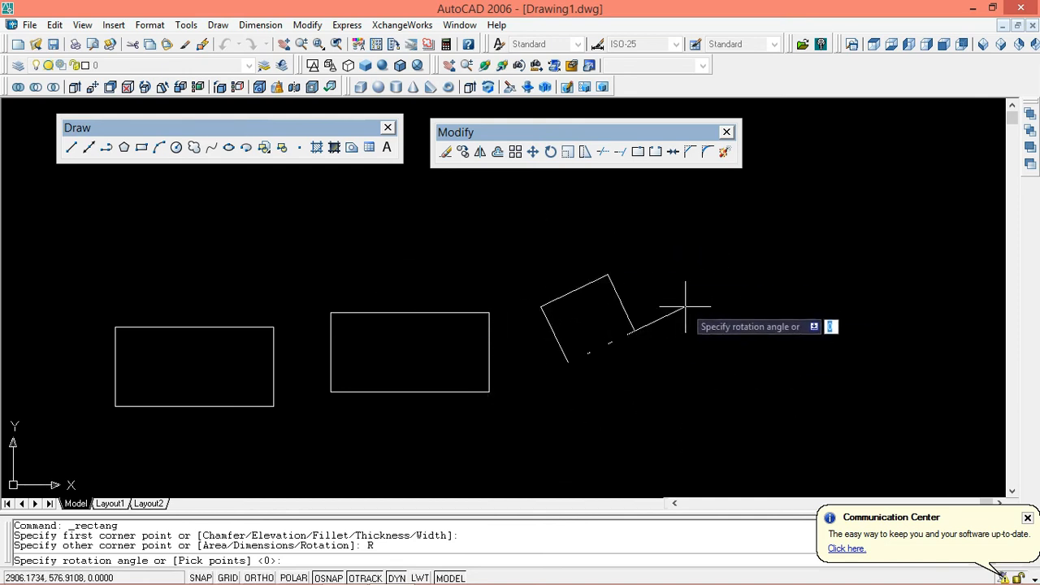
pyautogui.write('30')
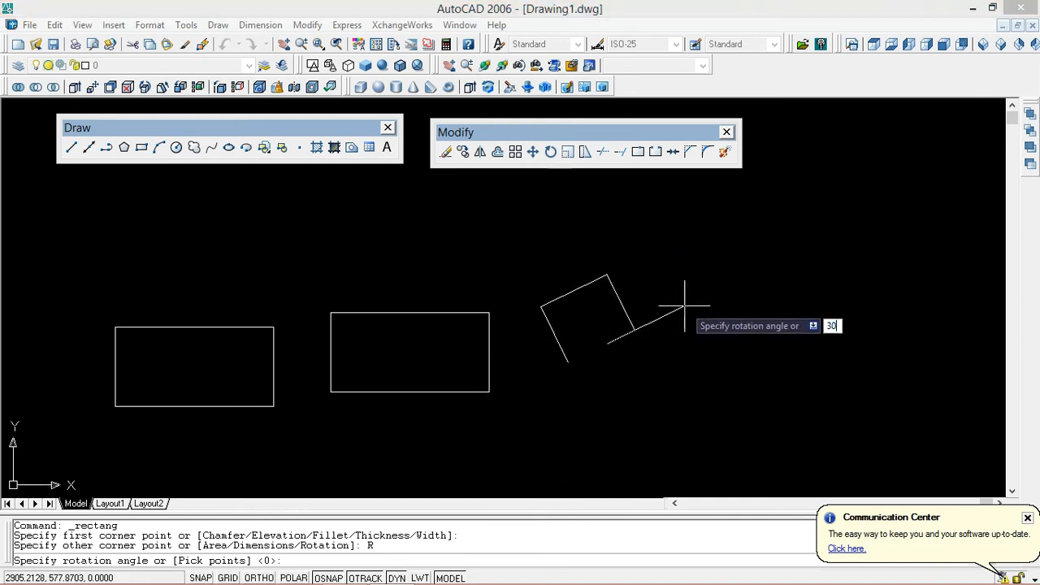
pyautogui.press('Return')
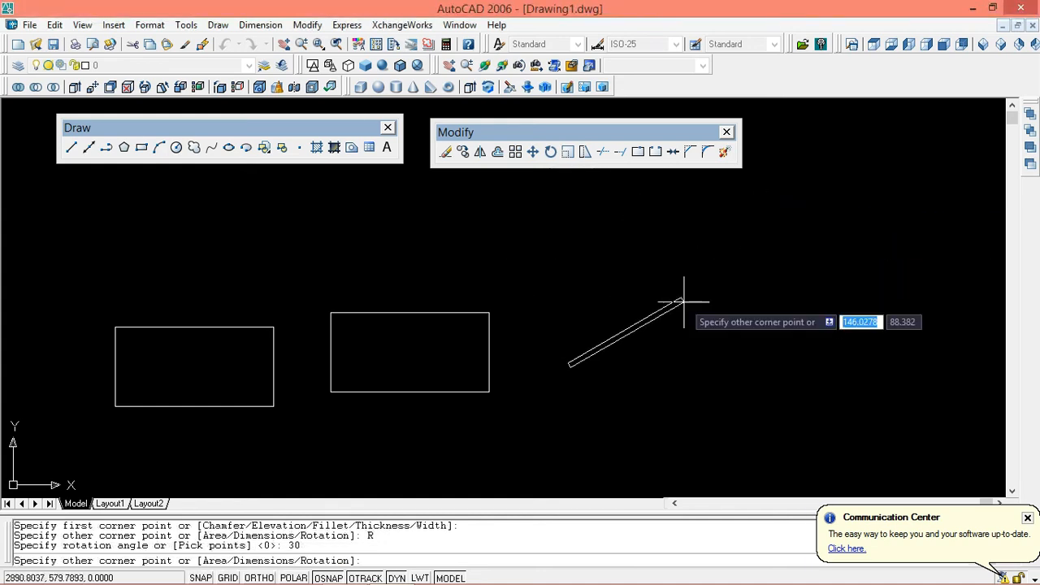
# Step: Complete the rotated rectangle using the Dimensions option with length 200 and width 100, placing it up and to the right of its first corner
pyautogui.rightClick(637, 222)
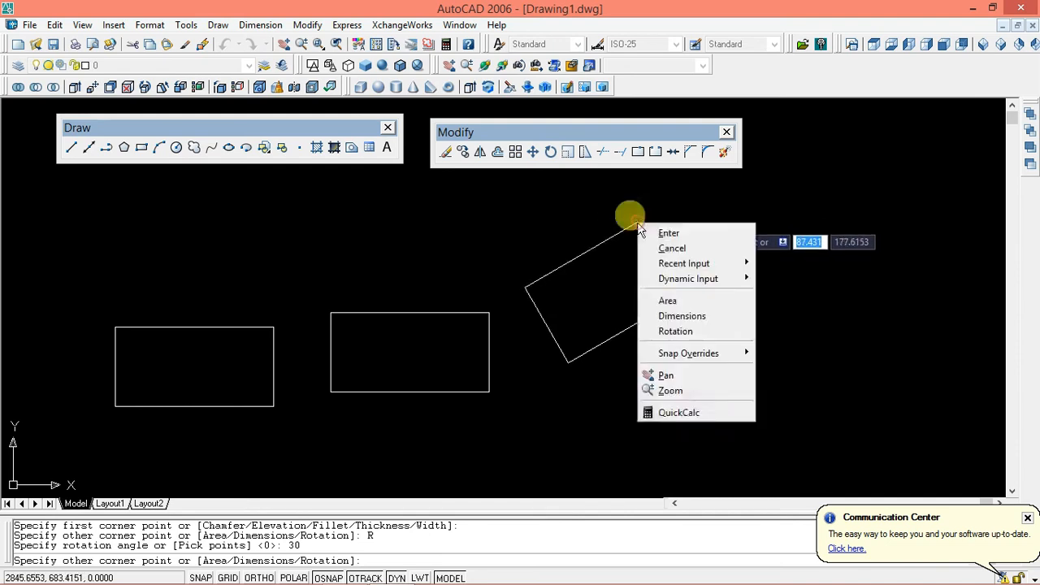
pyautogui.click(680, 319)
pyautogui.press('Return')
pyautogui.press('Return')
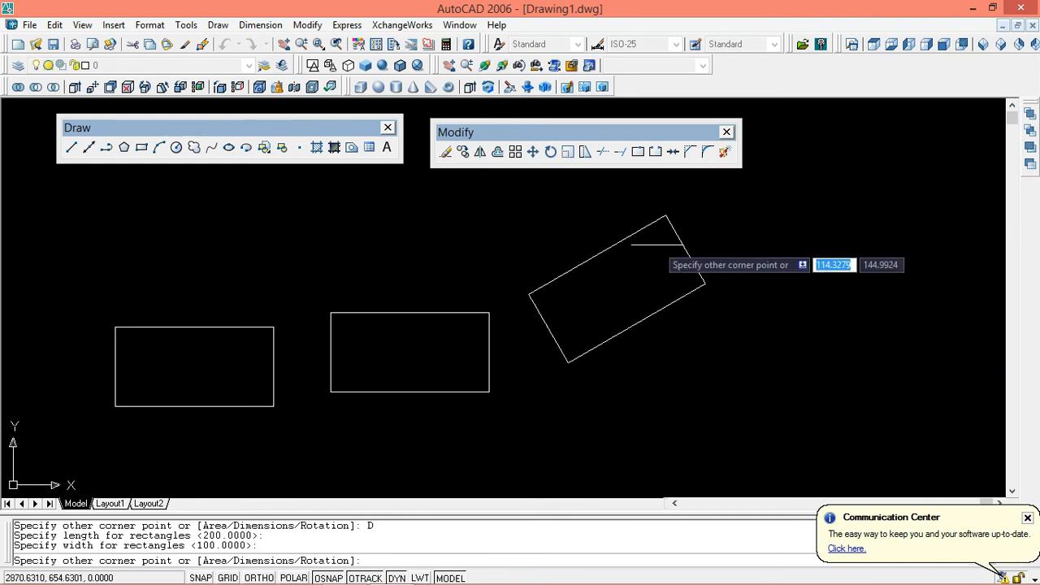
pyautogui.click(686, 242)
# Step: Select the rotated rectangle, check its side lengths at the corner grips, and clear the selection
pyautogui.click(686, 243)
pyautogui.click(674, 277)
pyautogui.moveTo(705, 284)
pyautogui.moveTo(568, 363)
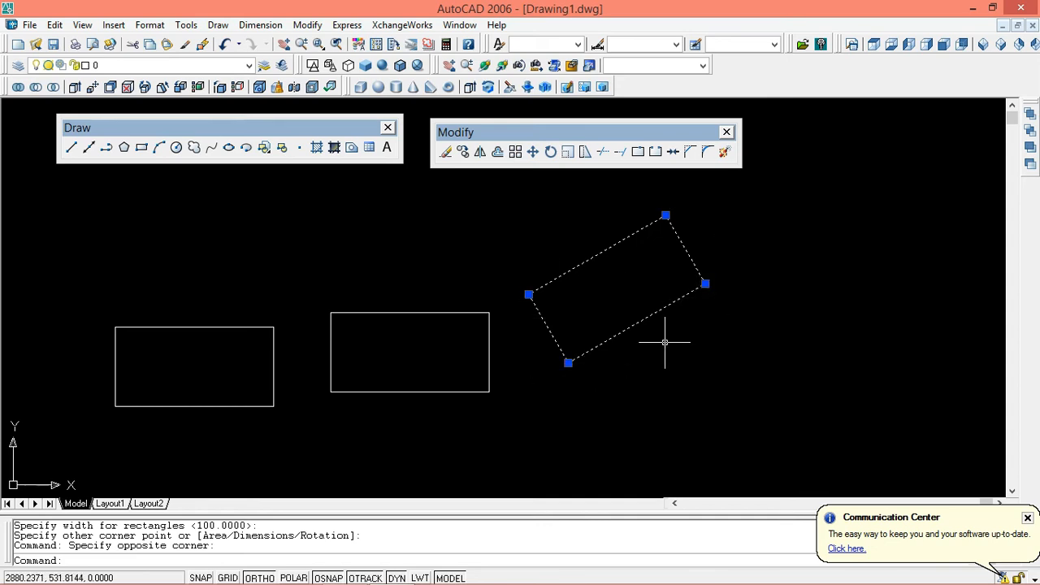
pyautogui.press('Escape')
pyautogui.press('Escape')
# Step: Start a six-sided polygon in the empty area right of the rotated rectangle, using the Inscribed in circle option
pyautogui.moveTo(486, 325)
pyautogui.mouseDown(button='middle')
pyautogui.moveTo(512, 325)
pyautogui.moveTo(520, 309)
pyautogui.mouseUp(button='middle')
pyautogui.scroll(-1, 520, 308)
pyautogui.moveTo(342, 281); pyautogui.dragTo(433, 287, button='middle')
pyautogui.moveTo(217, 238); pyautogui.dragTo(200, 326, button='middle')
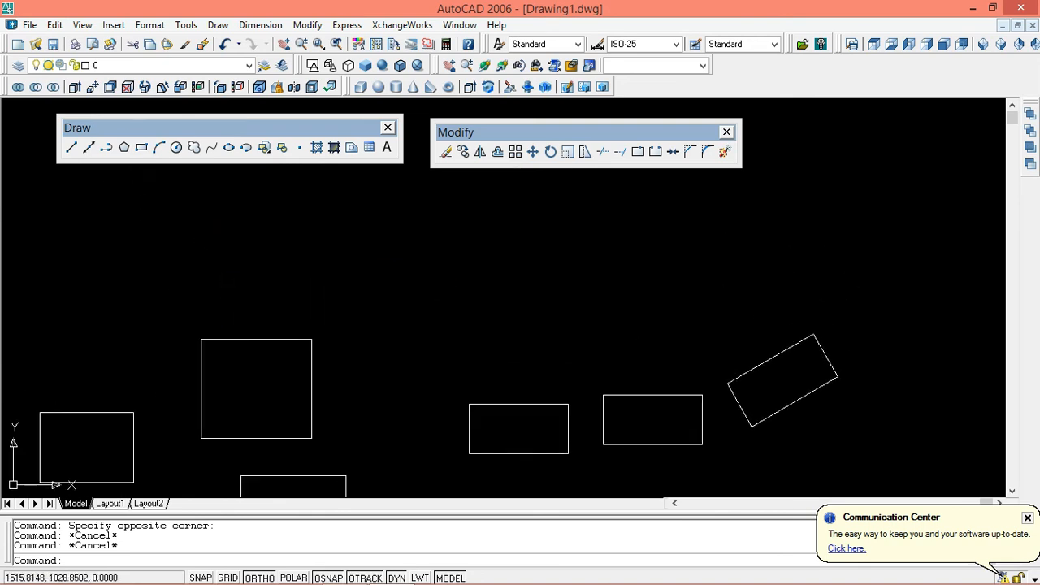
pyautogui.click(124, 149)
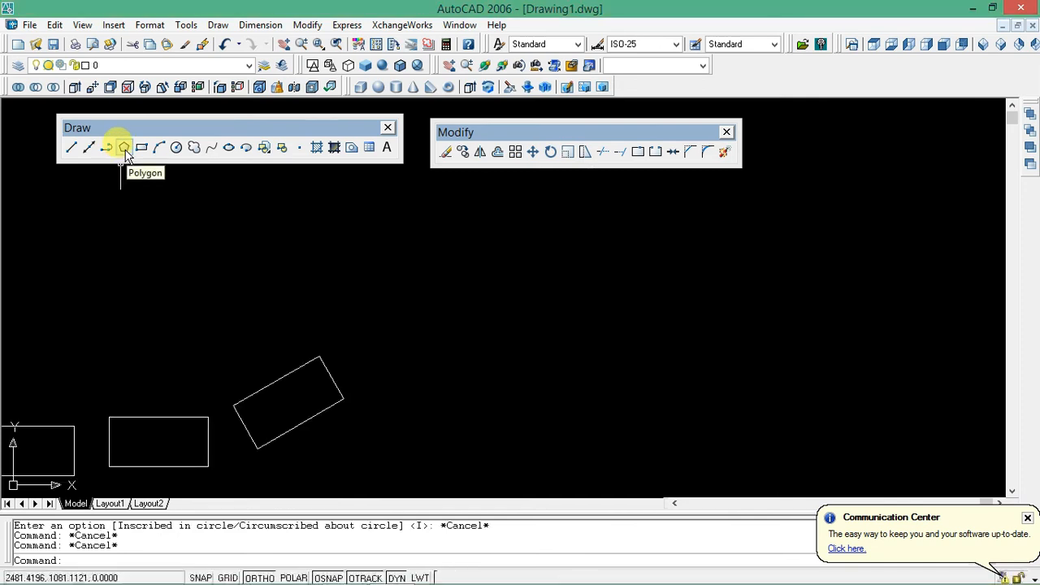
pyautogui.click(125, 148)
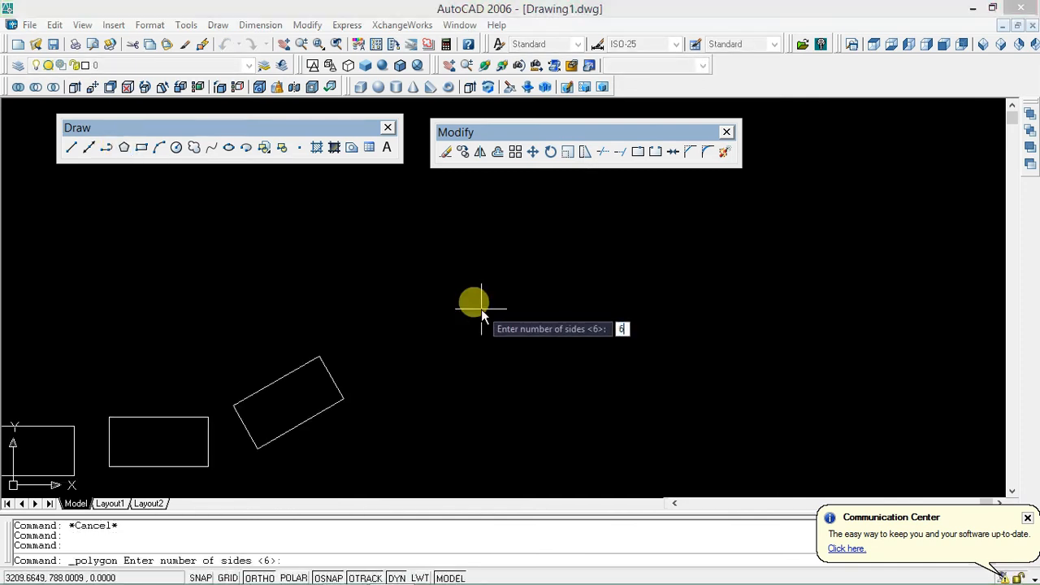
pyautogui.press('Return')
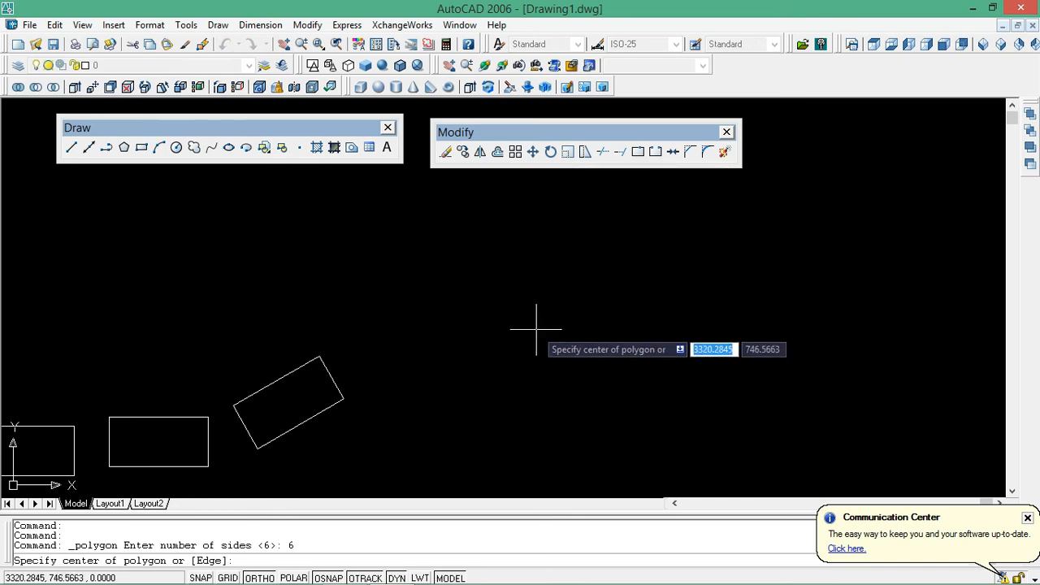
pyautogui.click(556, 327)
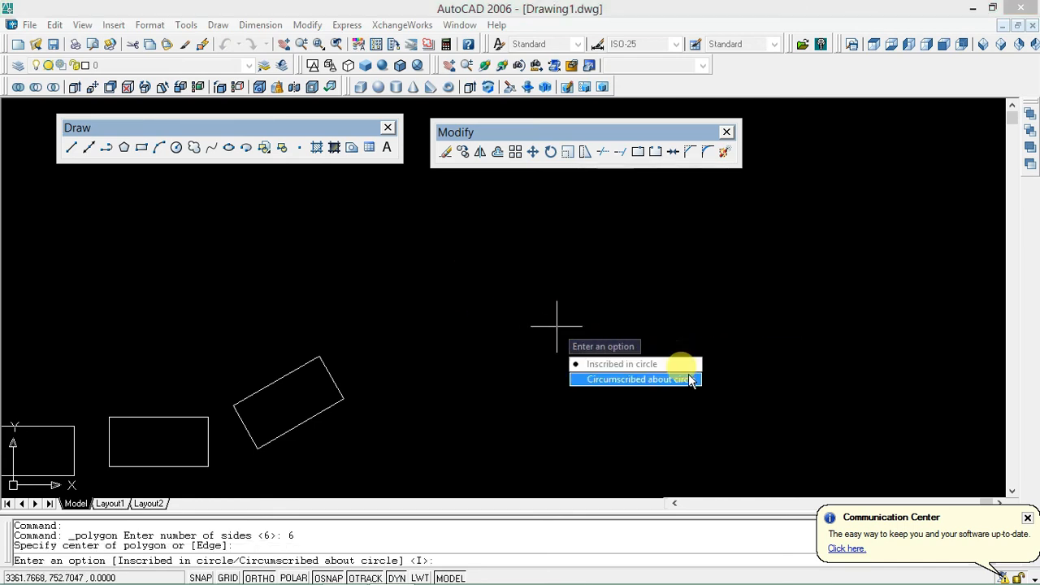
pyautogui.click(633, 367)
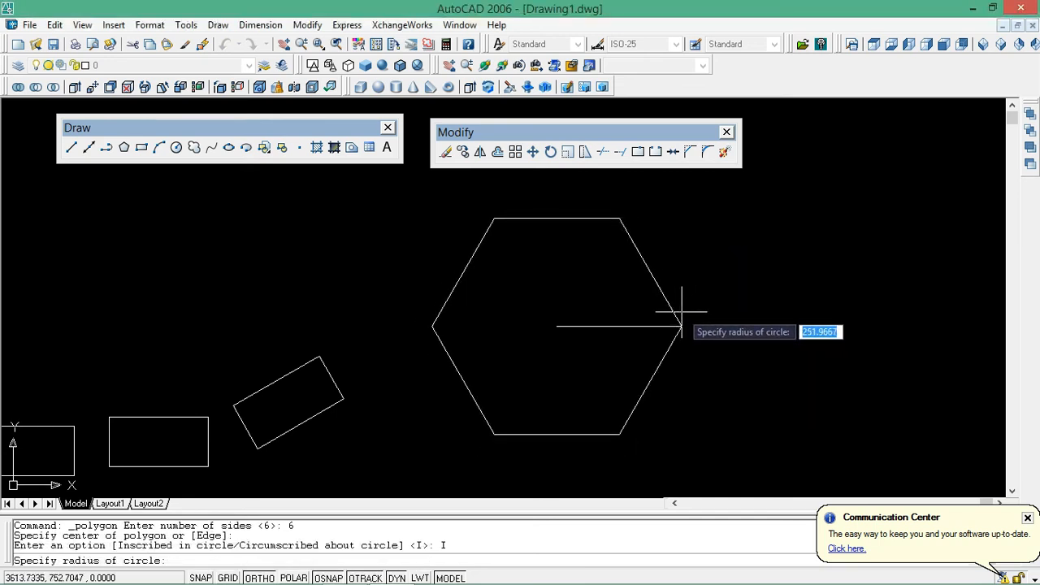
# Step: Preview the hexagon with Ortho off and on again, and finish it with a circle radius of 150
pyautogui.press('F8')
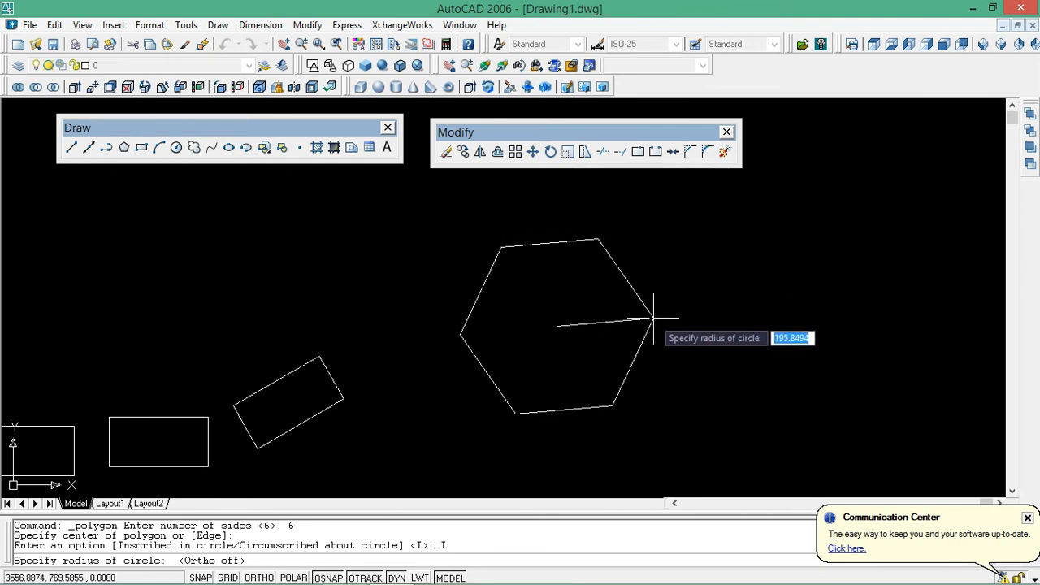
pyautogui.press('F8')
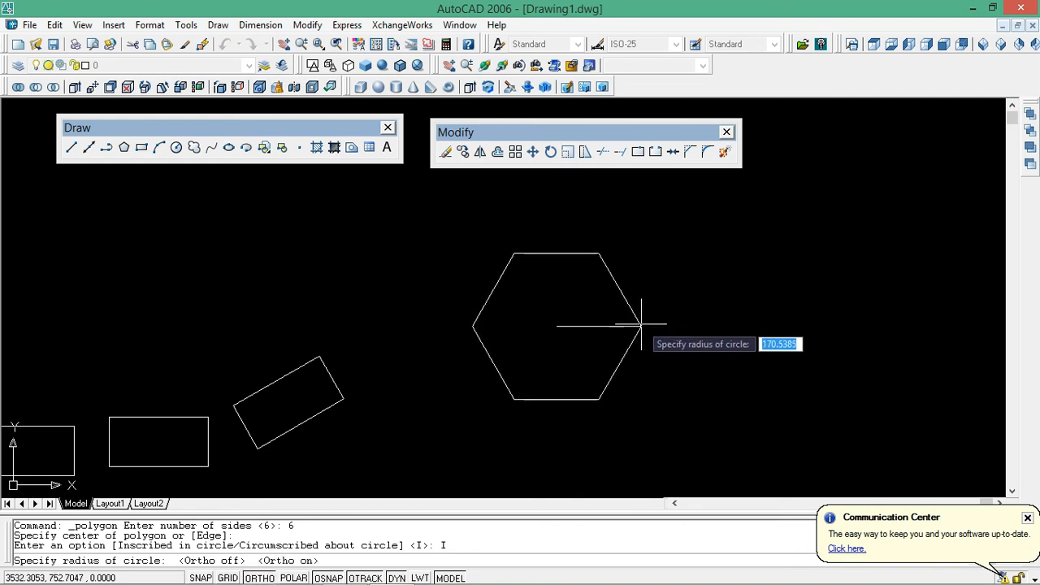
pyautogui.write('150')
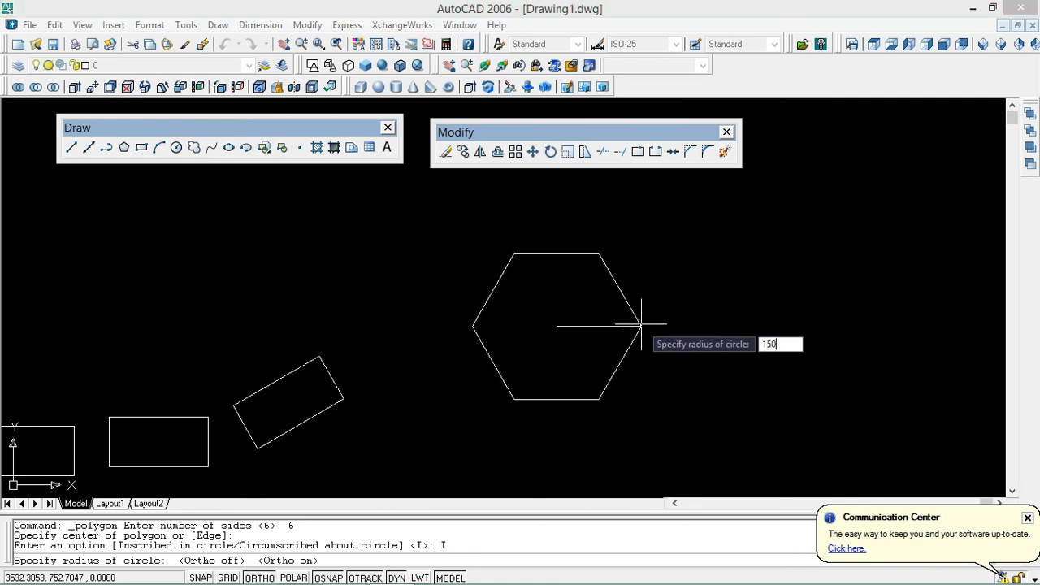
pyautogui.press('Return')
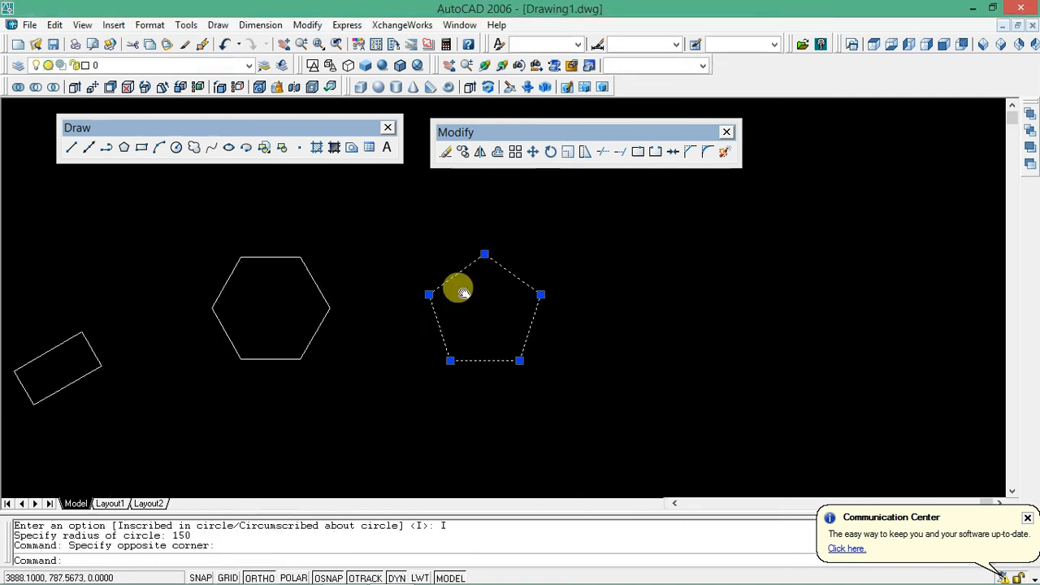
# Step: Draw a circle of radius 200 in the empty area right of the pentagon
pyautogui.moveTo(464, 293); pyautogui.dragTo(401, 281, button='middle')
pyautogui.moveTo(340, 255); pyautogui.dragTo(244, 248, button='middle')
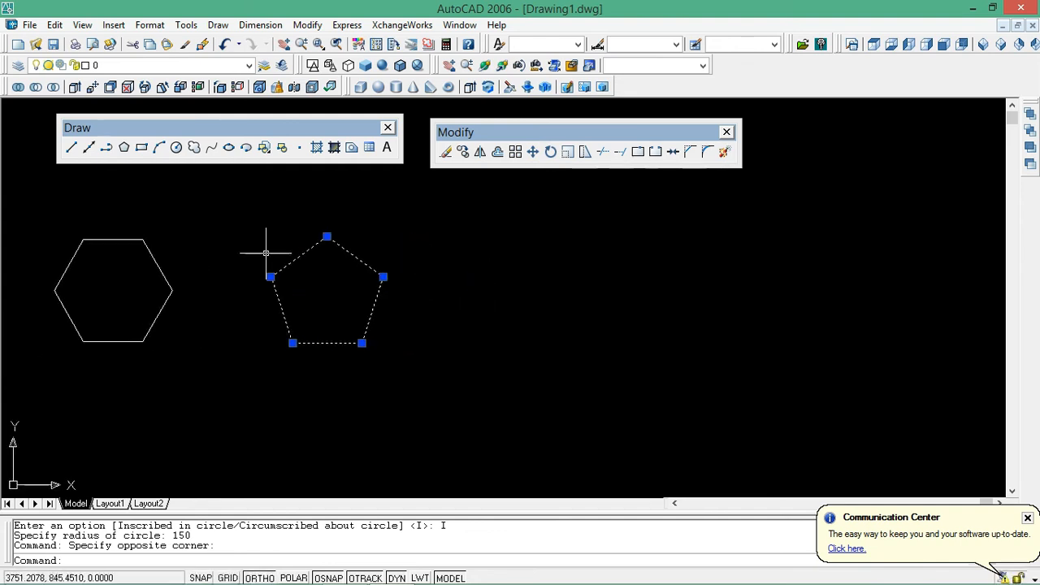
pyautogui.click(176, 147)
pyautogui.moveTo(464, 288); pyautogui.dragTo(396, 294, button='middle')
pyautogui.click(517, 330)
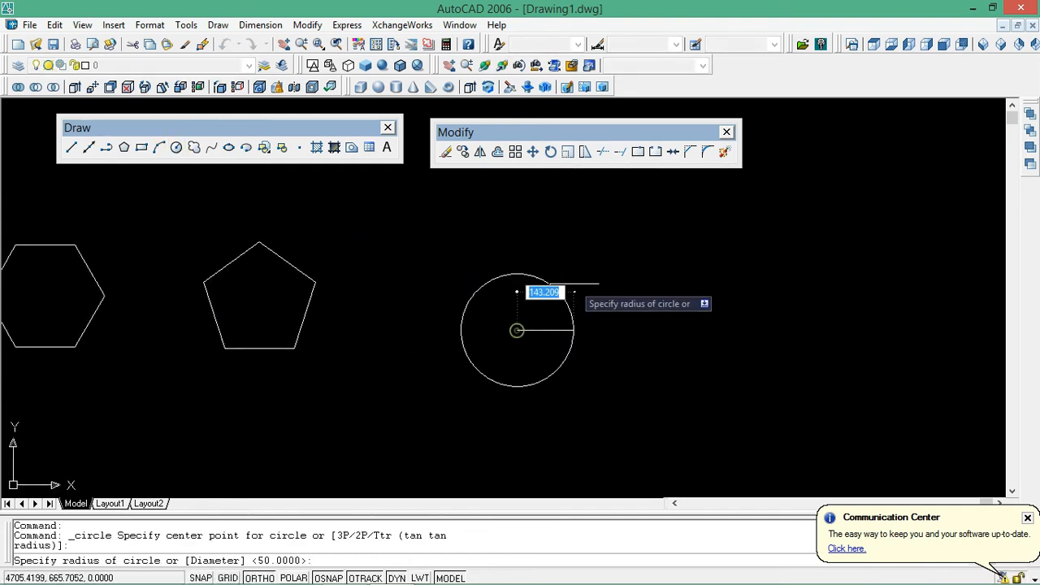
pyautogui.write('2')
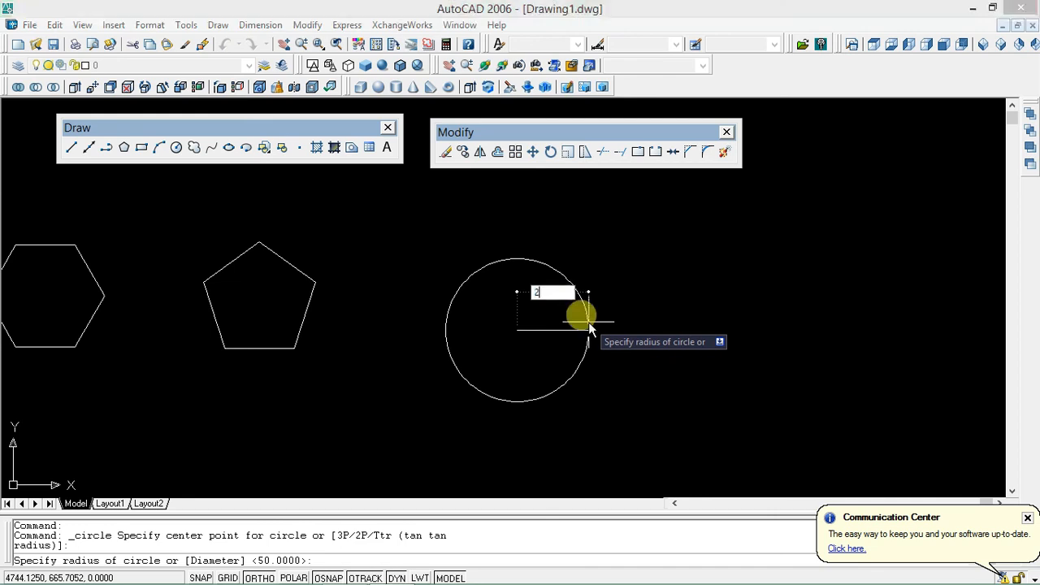
pyautogui.write('00')
pyautogui.press('Return')
pyautogui.scroll(2, 577, 325)
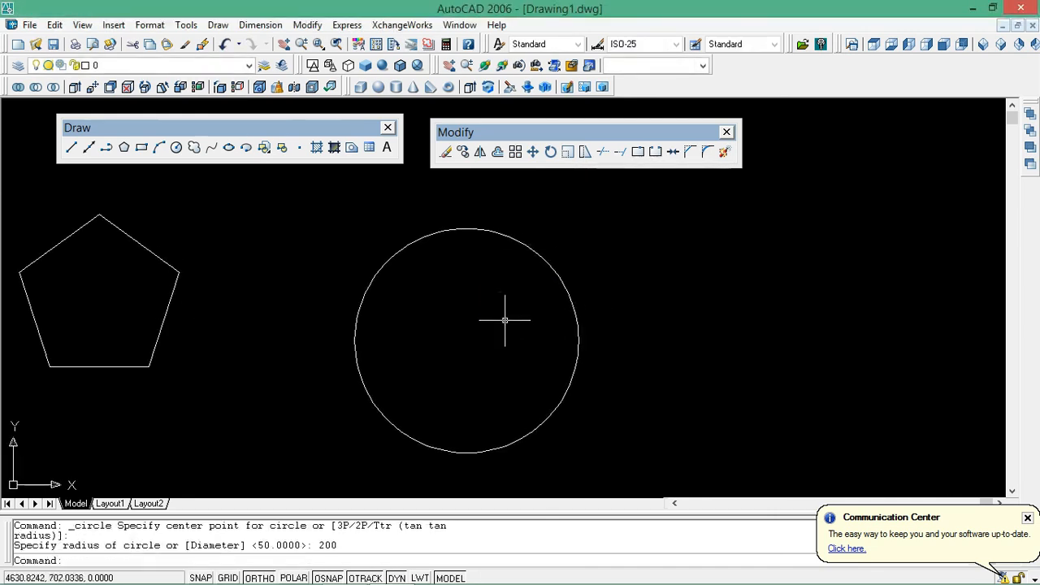
# Step: Start a five-sided polygon and enable all object snap modes in the drafting settings while the command is running
pyautogui.click(125, 149)
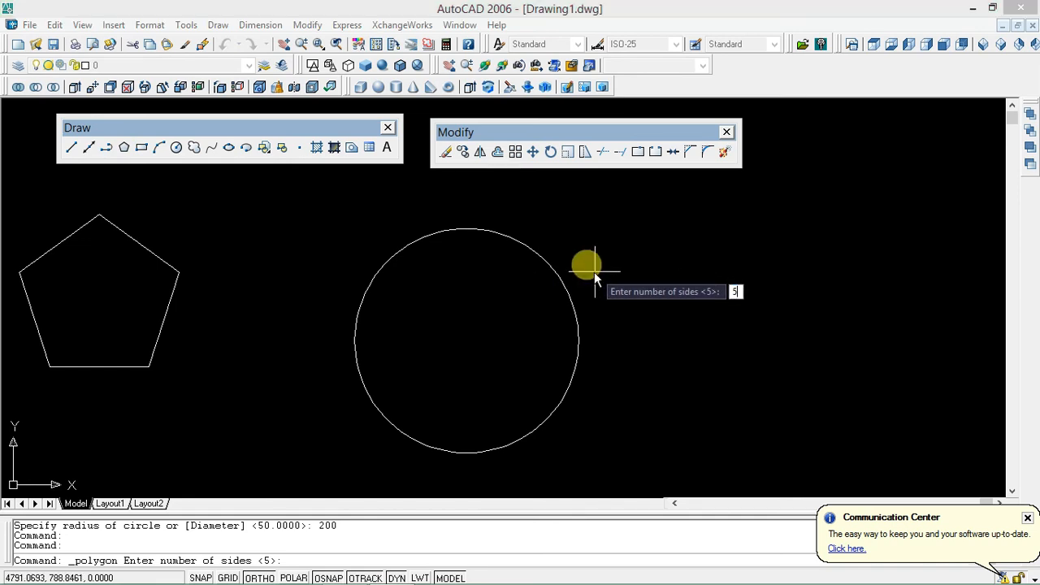
pyautogui.press('Return')
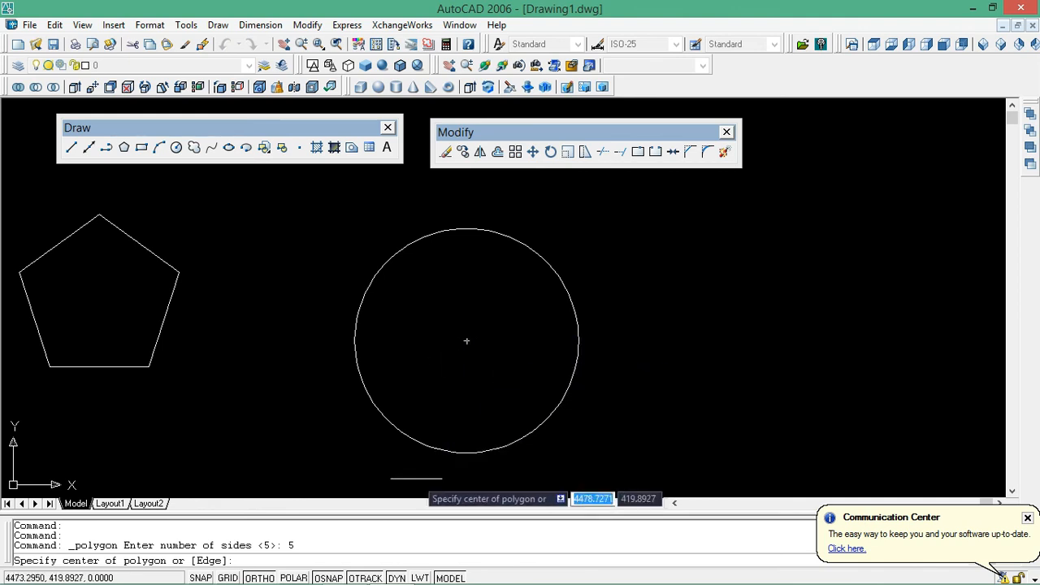
pyautogui.click(330, 576)
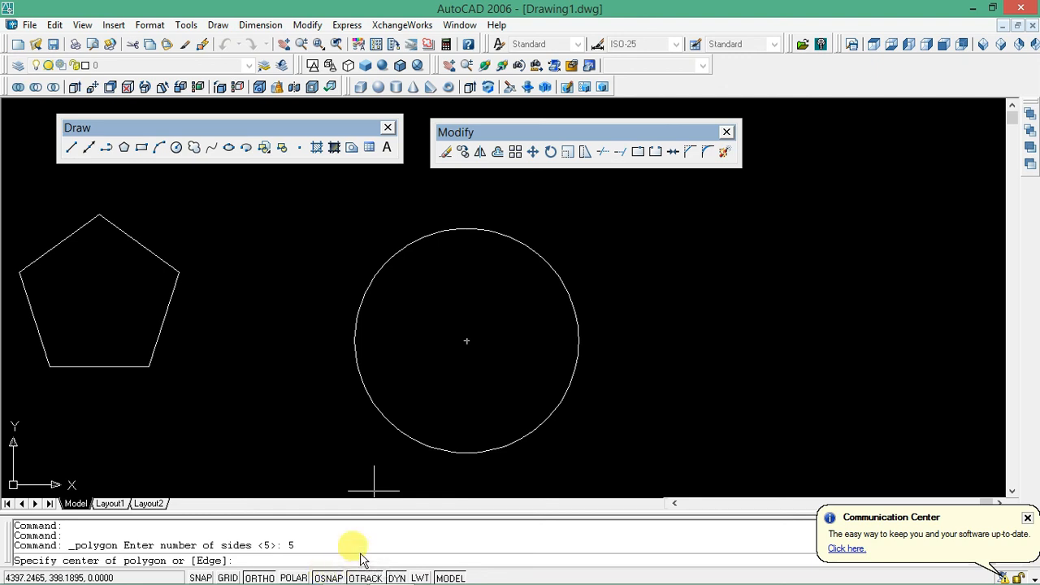
pyautogui.rightClick(334, 577)
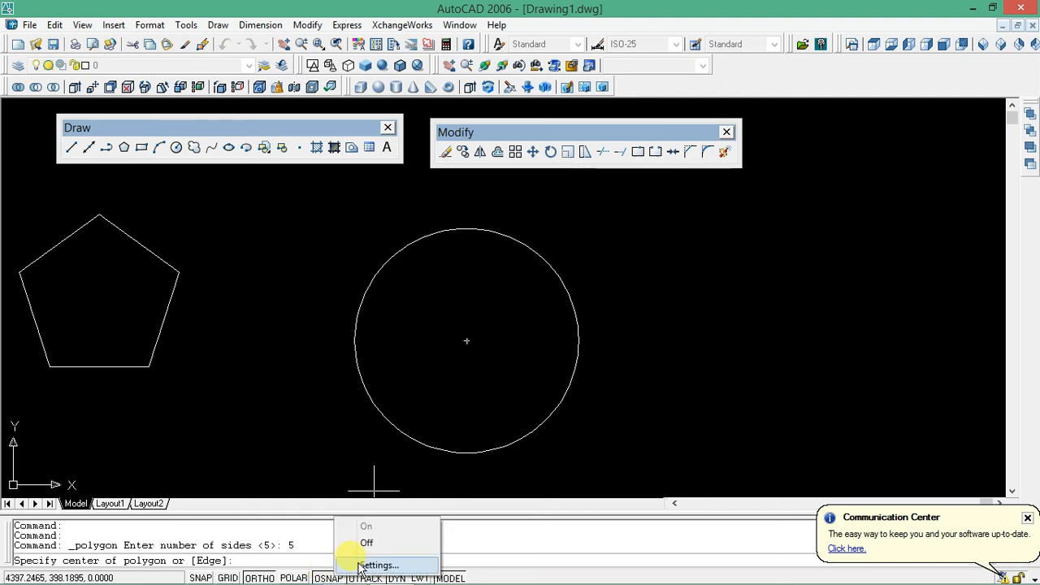
pyautogui.click(366, 564)
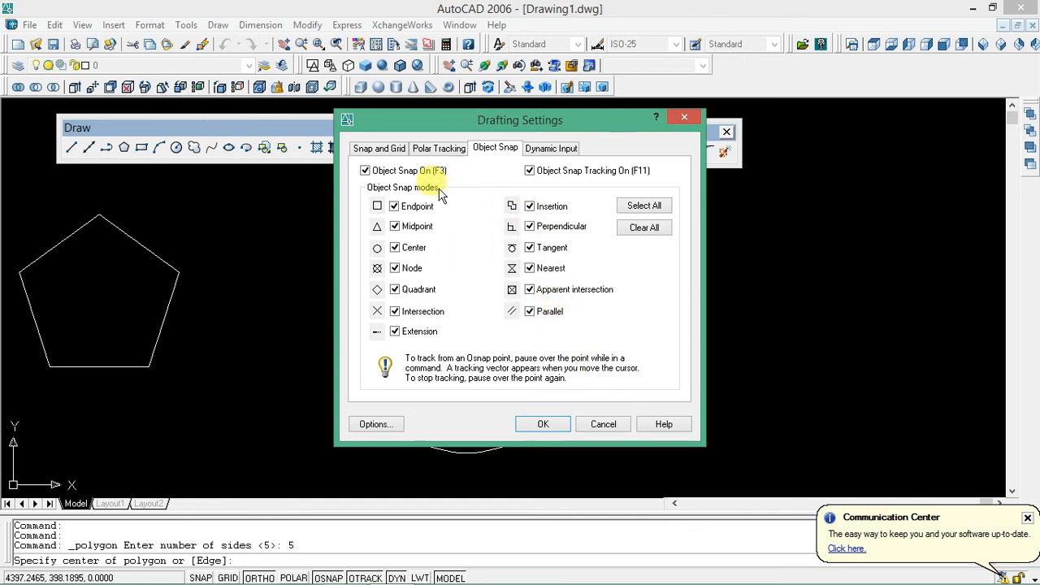
pyautogui.click(646, 208)
pyautogui.click(543, 424)
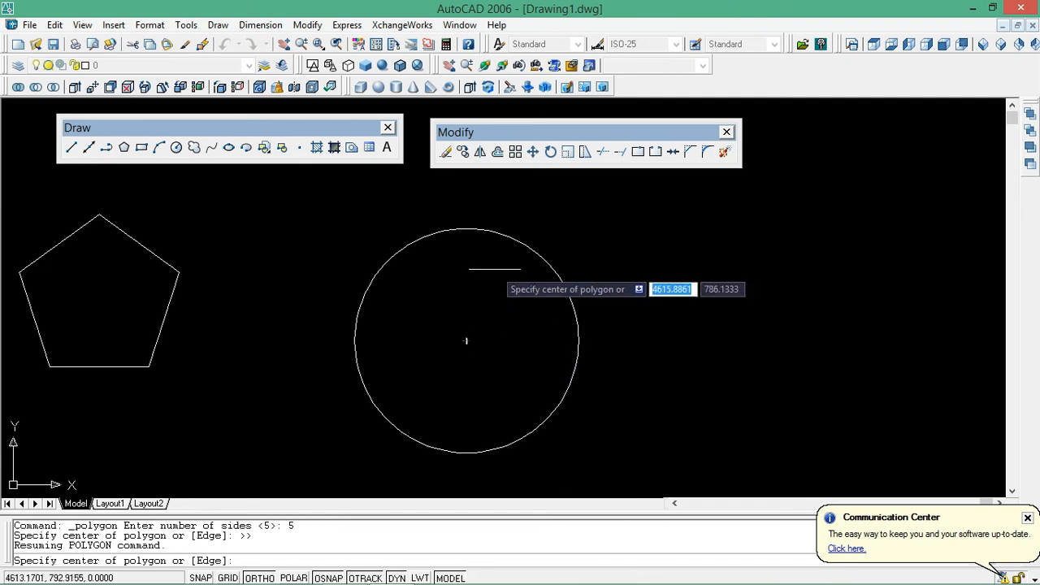
# Step: Centre the pentagon on the circle's centre as Inscribed in circle with a radius of 200
pyautogui.click(467, 339)
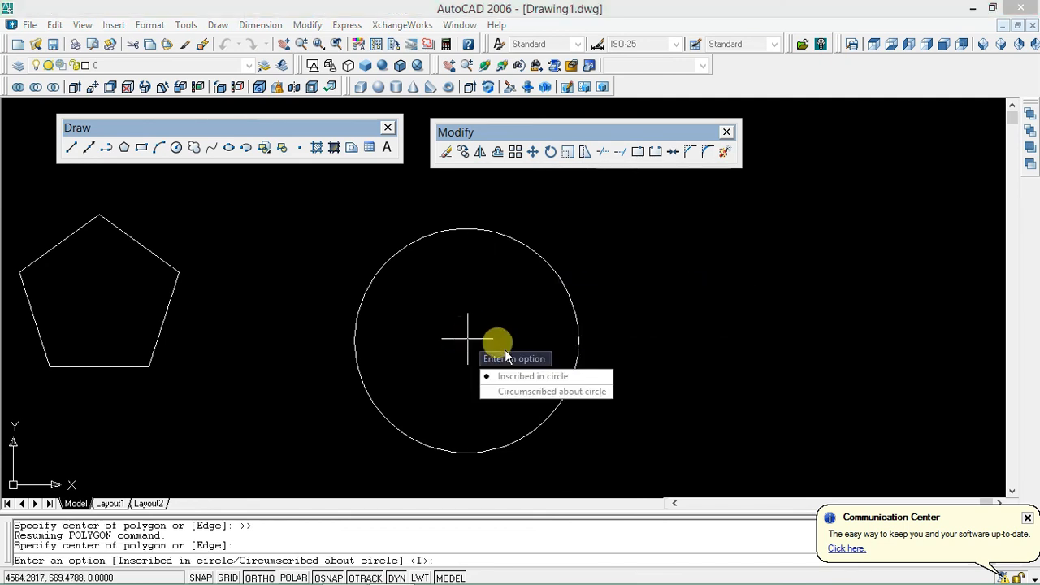
pyautogui.click(573, 377)
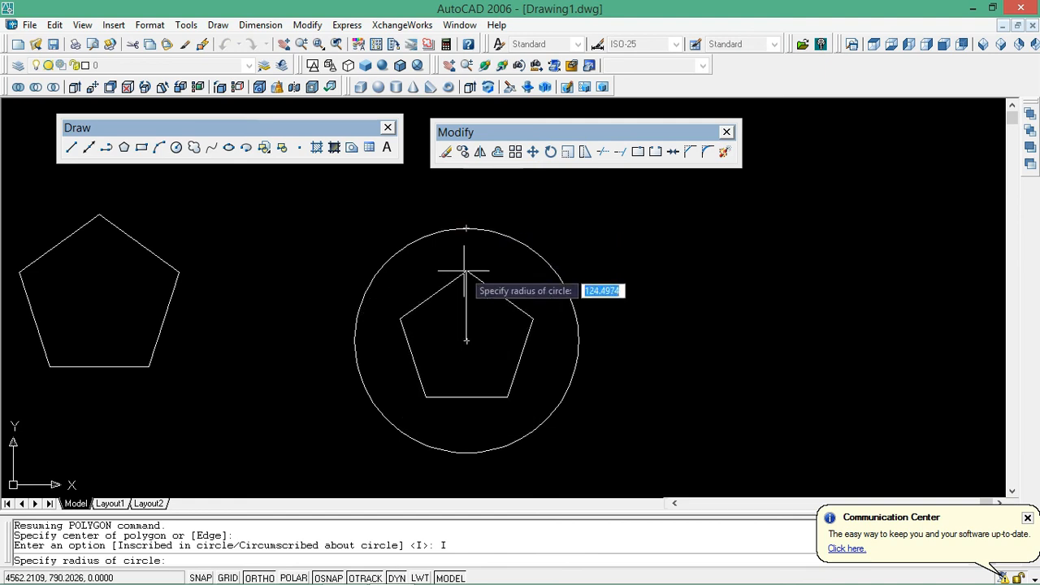
pyautogui.write('200')
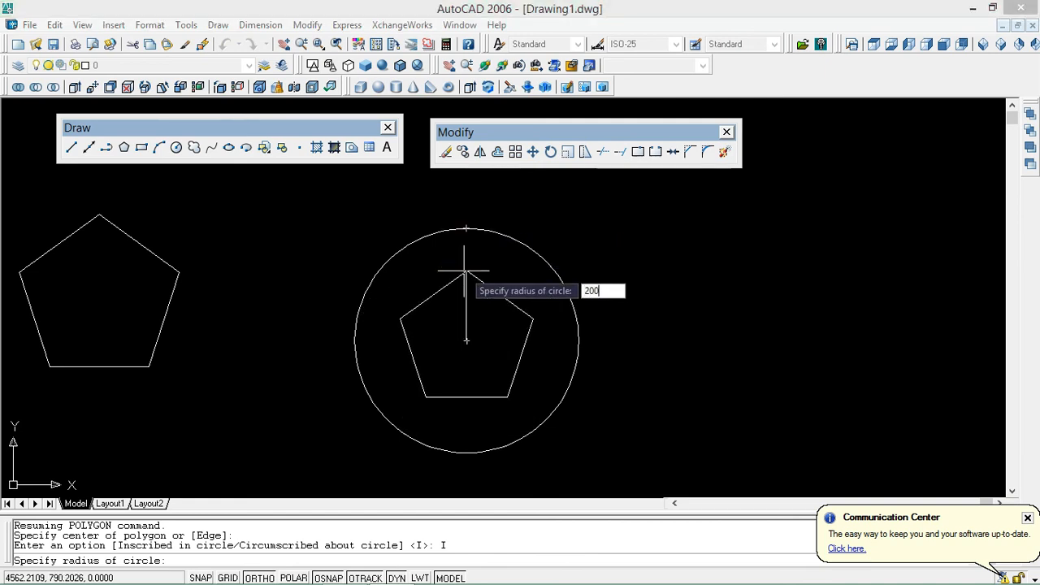
pyautogui.press('Return')
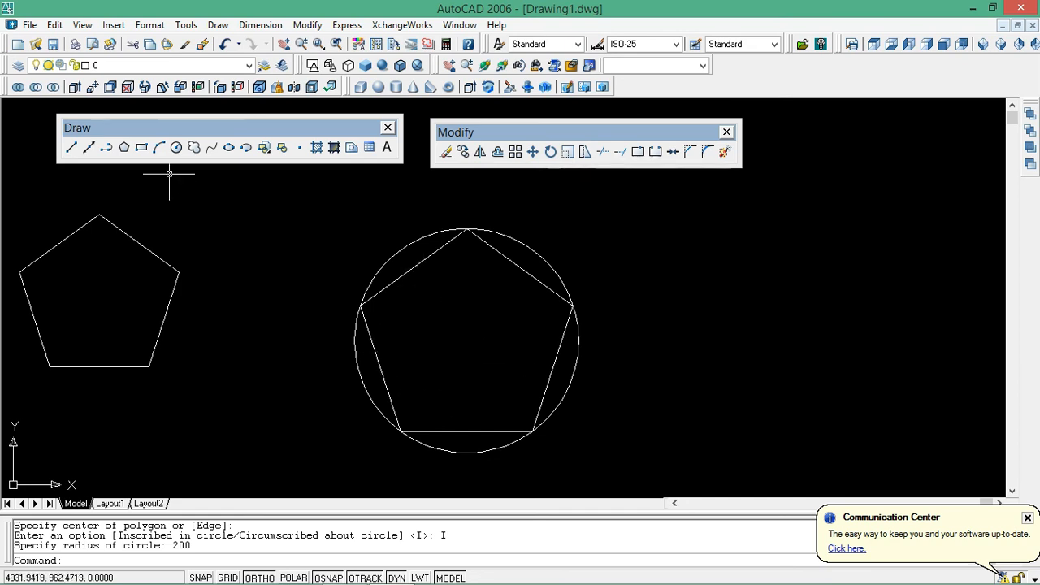
# Step: Draw a second five-sided polygon on the circle's centre as Circumscribed about circle with a radius of 200
pyautogui.click(124, 148)
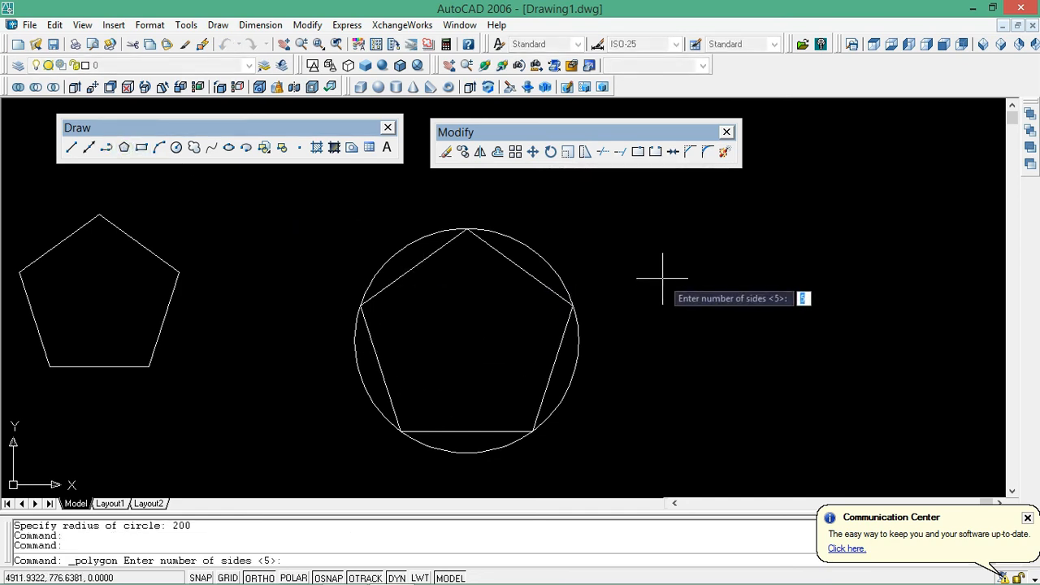
pyautogui.press('Return')
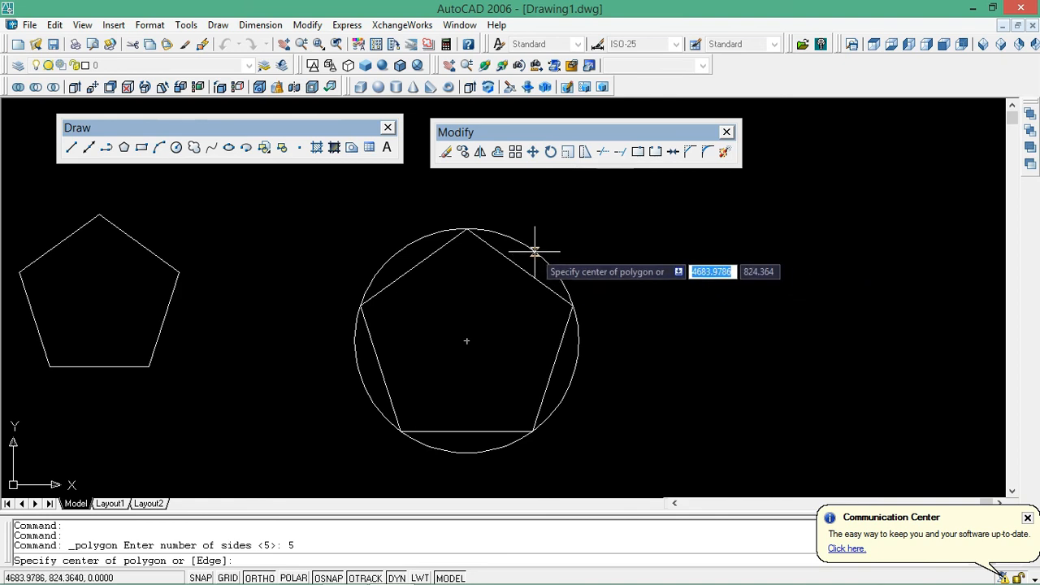
pyautogui.click(467, 339)
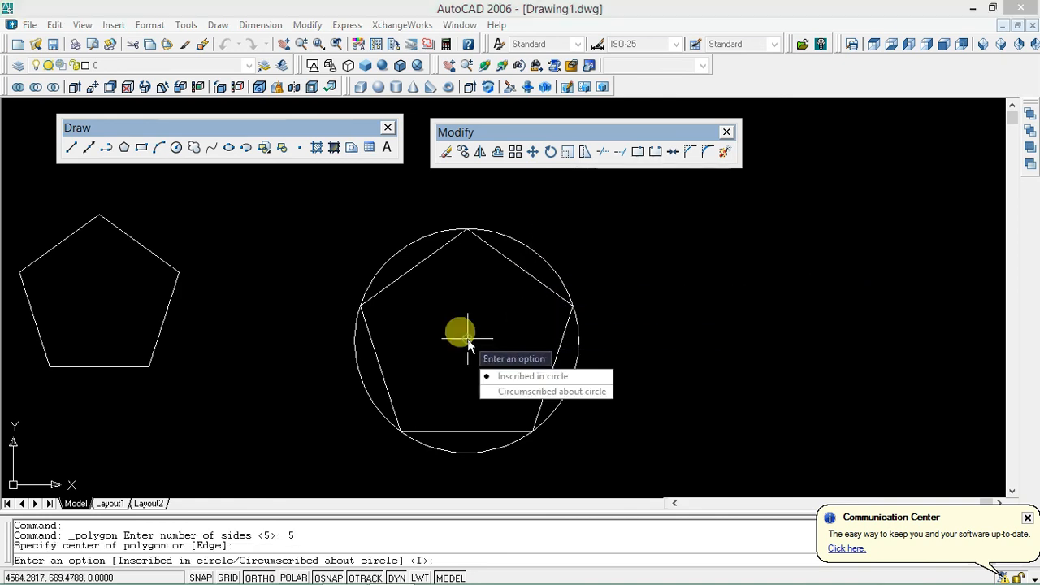
pyautogui.click(591, 393)
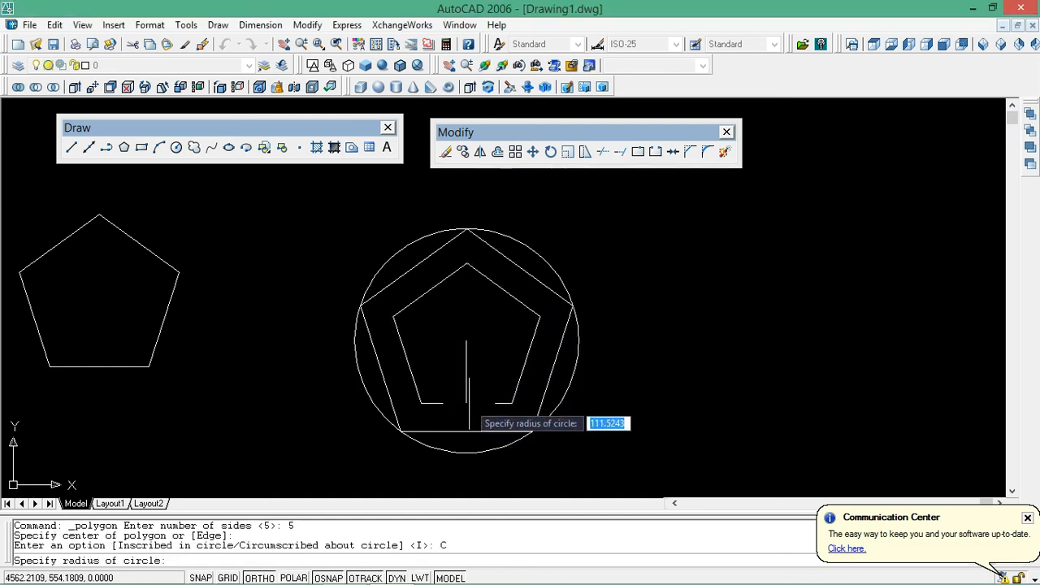
pyautogui.write('200')
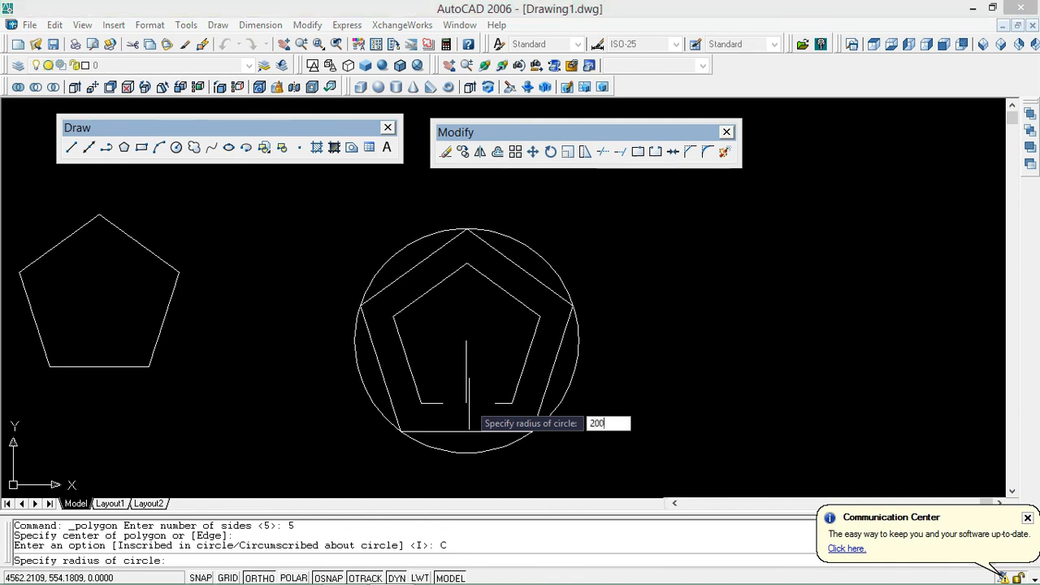
pyautogui.press('Return')
# Step: Compare how the inscribed and circumscribed pentagons meet the circle, and review all the rectangles and polygons in the drawing
pyautogui.scroll(4, 476, 248)
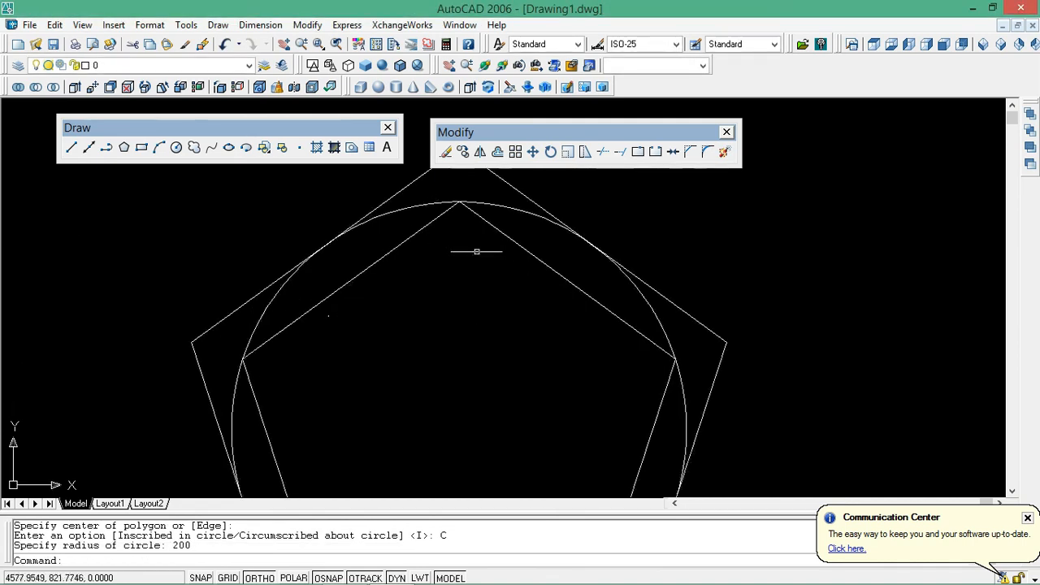
pyautogui.scroll(-2, 520, 238)
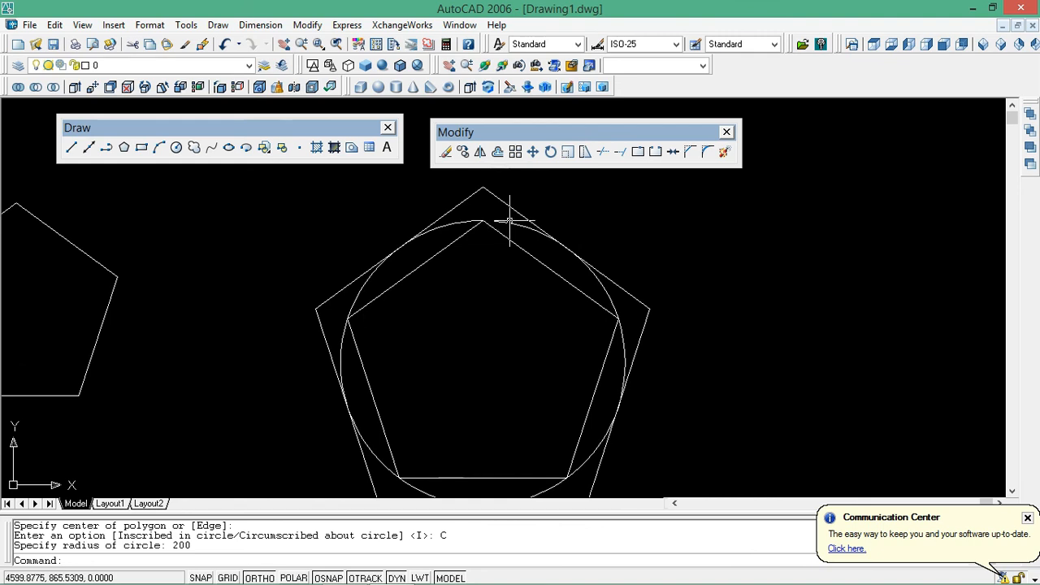
pyautogui.scroll(-2, 500, 216)
pyautogui.scroll(2, 488, 229)
pyautogui.scroll(-1, 439, 237)
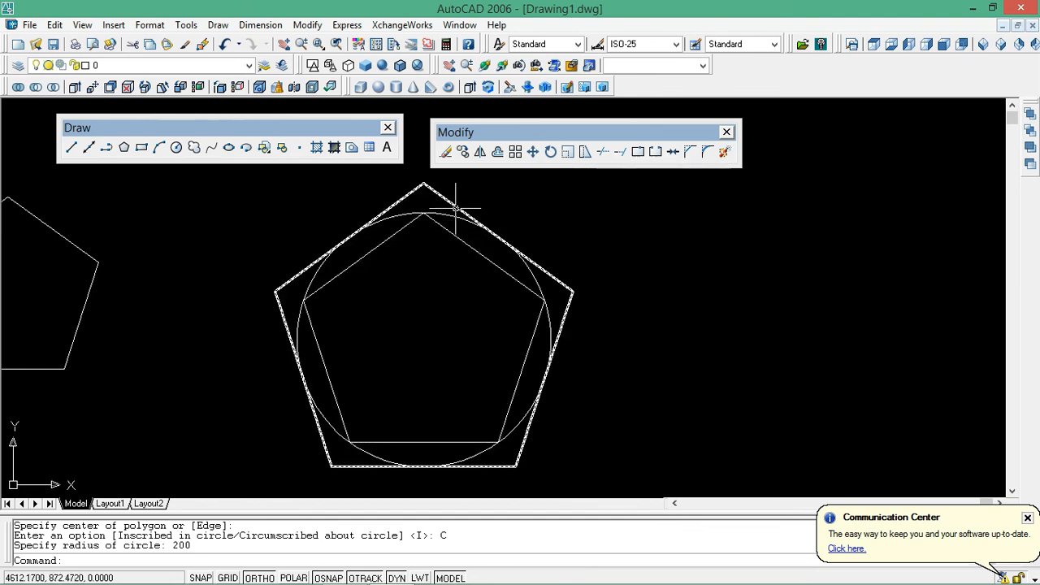
pyautogui.moveTo(492, 268); pyautogui.dragTo(469, 268, button='middle')
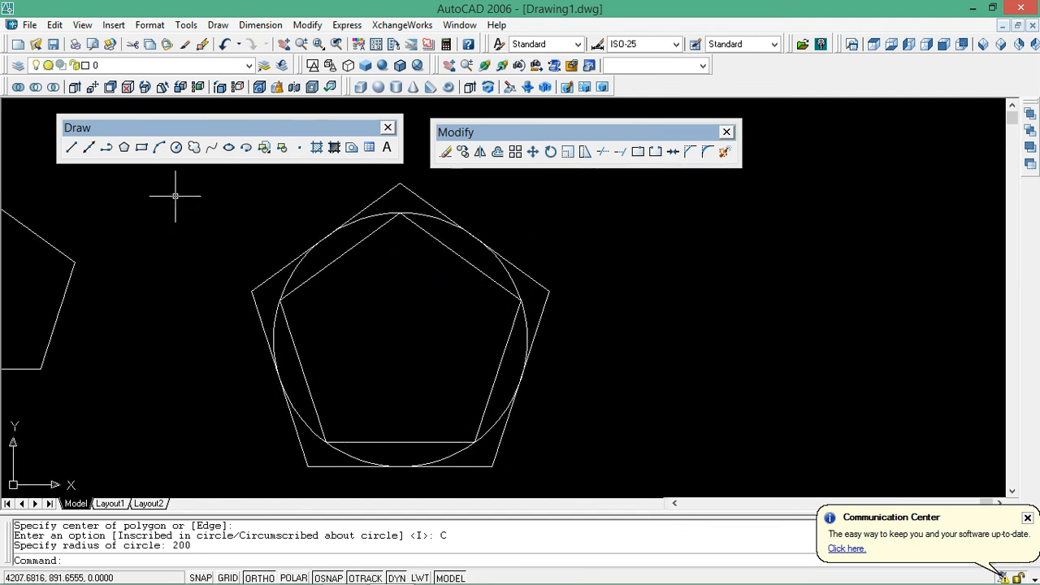
pyautogui.scroll(-1, 309, 230)
pyautogui.moveTo(268, 228)
pyautogui.mouseDown(button='middle')
pyautogui.moveTo(432, 249)
pyautogui.moveTo(369, 253)
pyautogui.mouseUp(button='middle')
pyautogui.scroll(-1, 406, 250)
pyautogui.scroll(1, 362, 252)
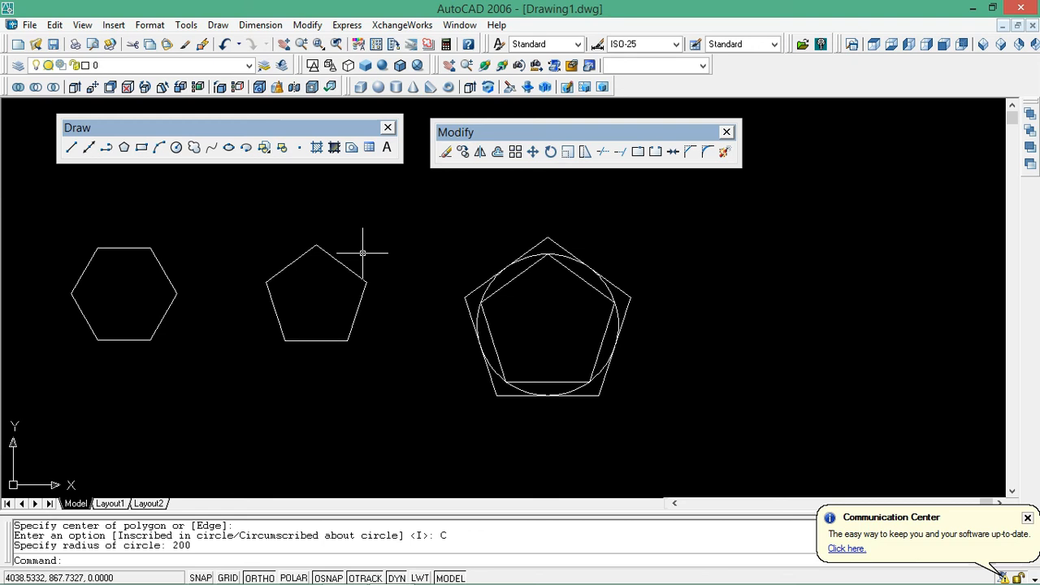
pyautogui.scroll(-1, 303, 241)
pyautogui.moveTo(385, 241); pyautogui.dragTo(596, 258, button='middle')
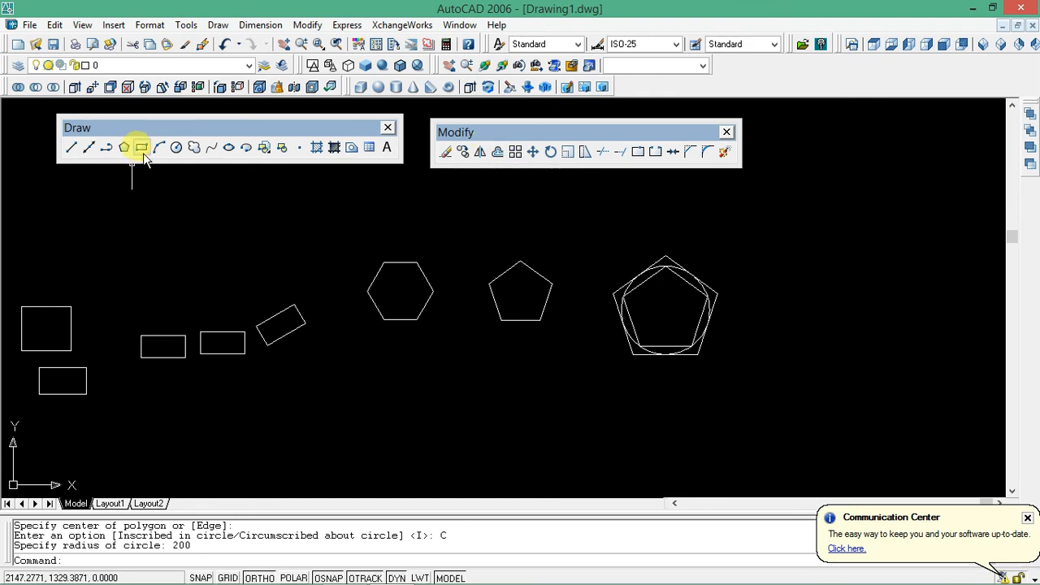
pyautogui.moveTo(190, 216)
pyautogui.mouseDown(button='middle')
pyautogui.moveTo(302, 213)
pyautogui.moveTo(430, 228)
pyautogui.mouseUp(button='middle')
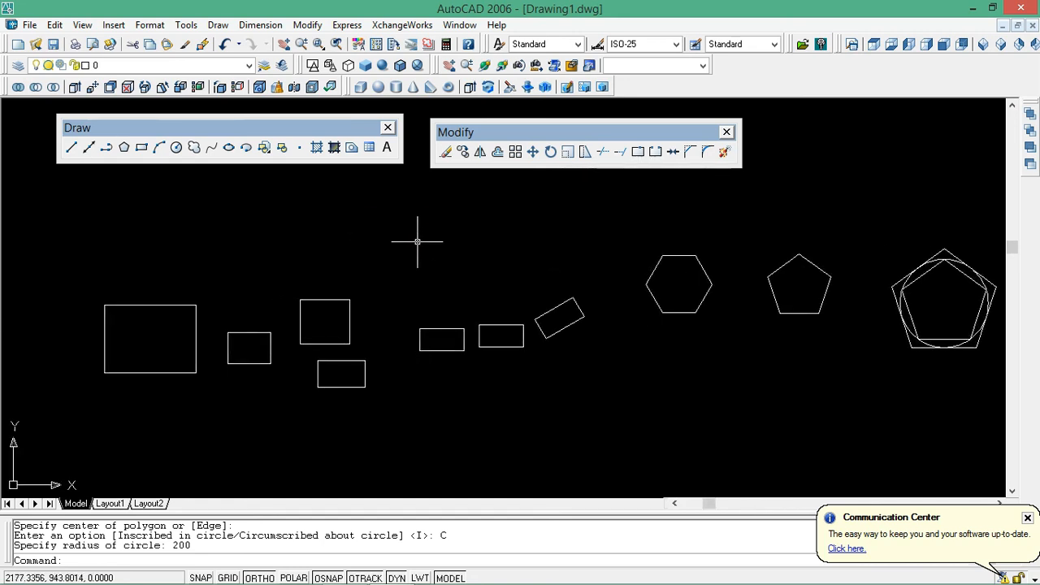
pyautogui.moveTo(416, 233); pyautogui.dragTo(354, 244, button='middle')
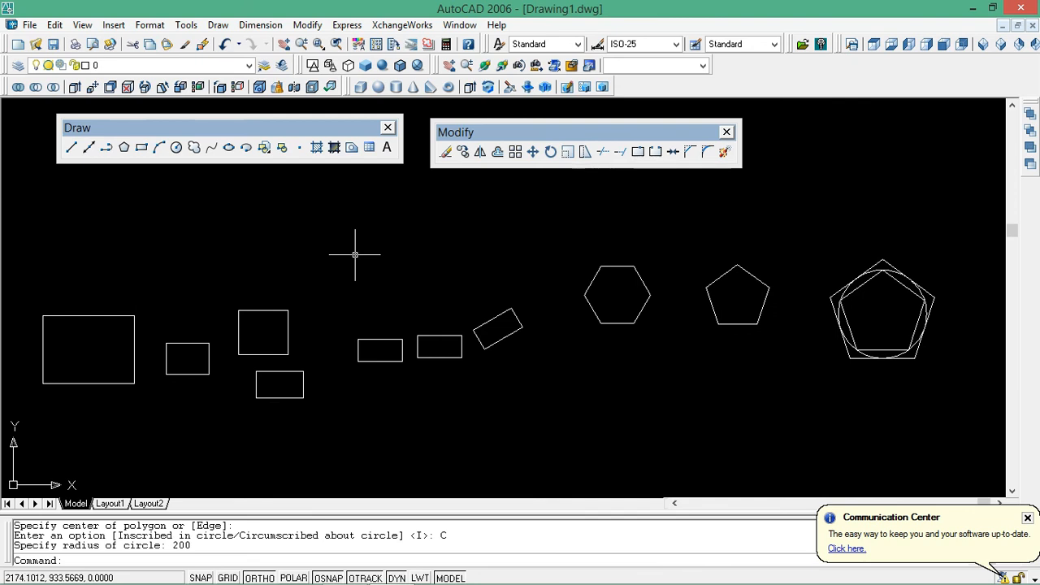